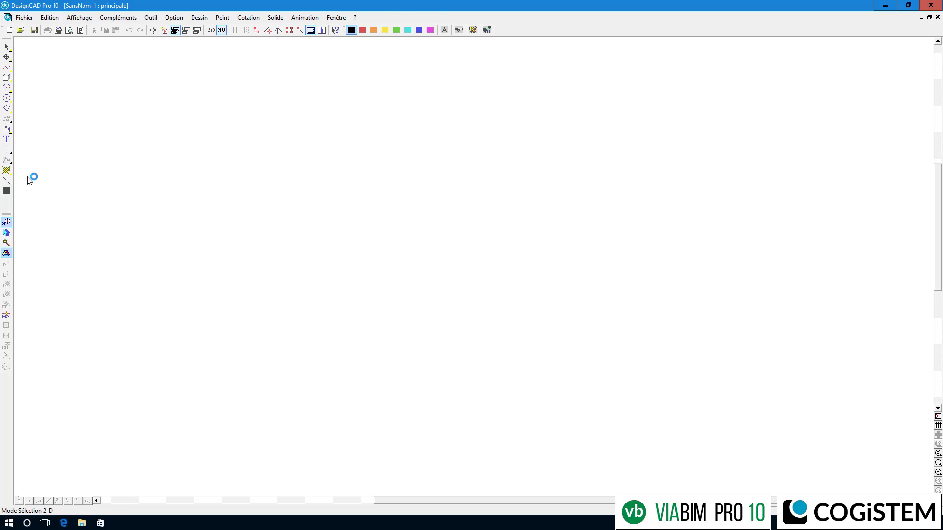
- Import the IFC file Clinique.ifc from the ViaBIM_Pro_10 folder
{"action": "left_click", "coordinate": [19, 30]}
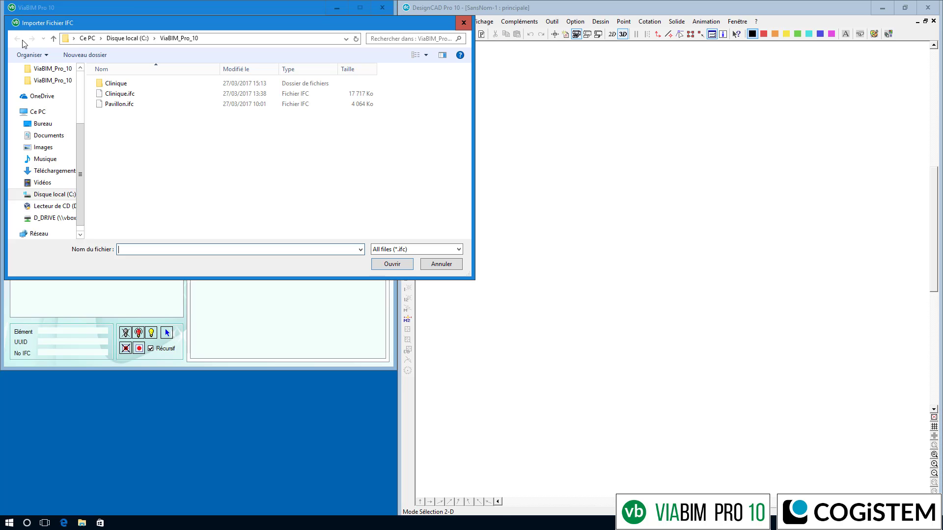
{"action": "left_click", "coordinate": [120, 93]}
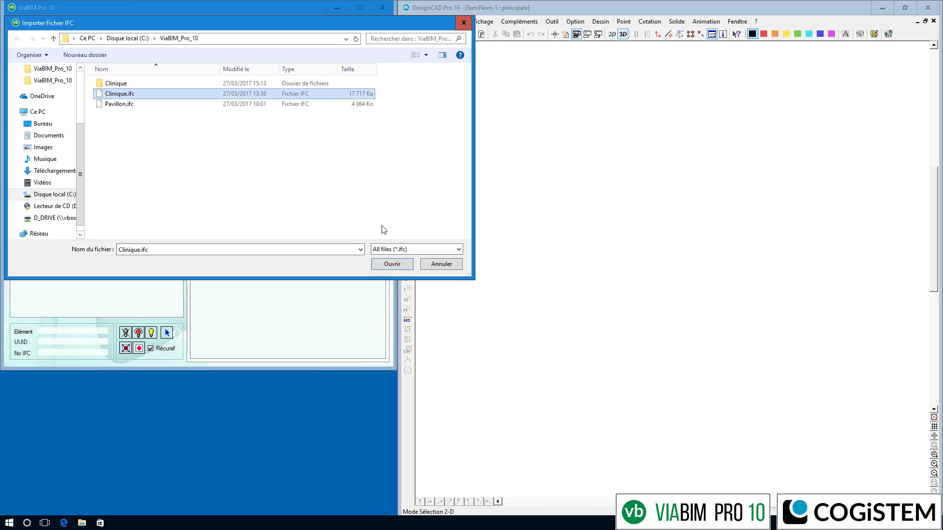
{"action": "left_click", "coordinate": [393, 264]}
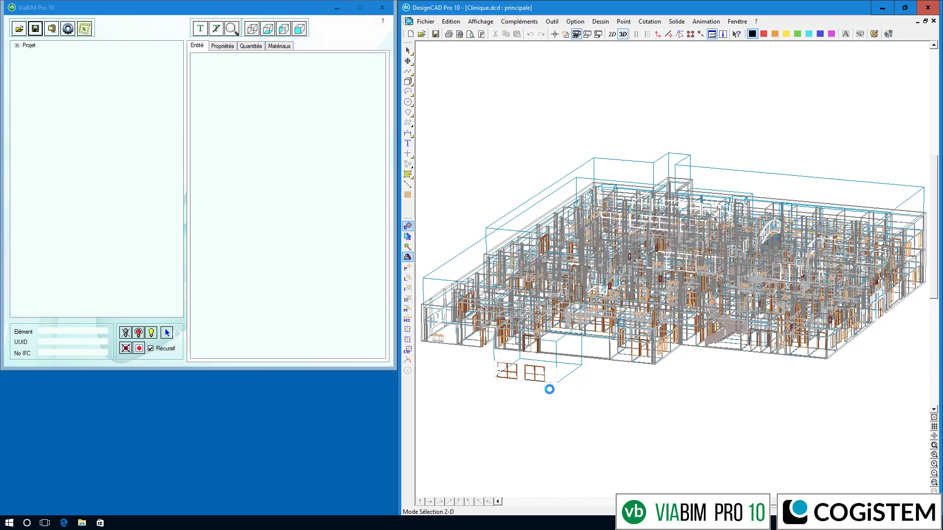
- Move one of the two brown door elements of the small front annex outward and undo the move
{"action": "left_click_drag", "start_coordinate": [543, 386], "coordinate": [583, 389]}
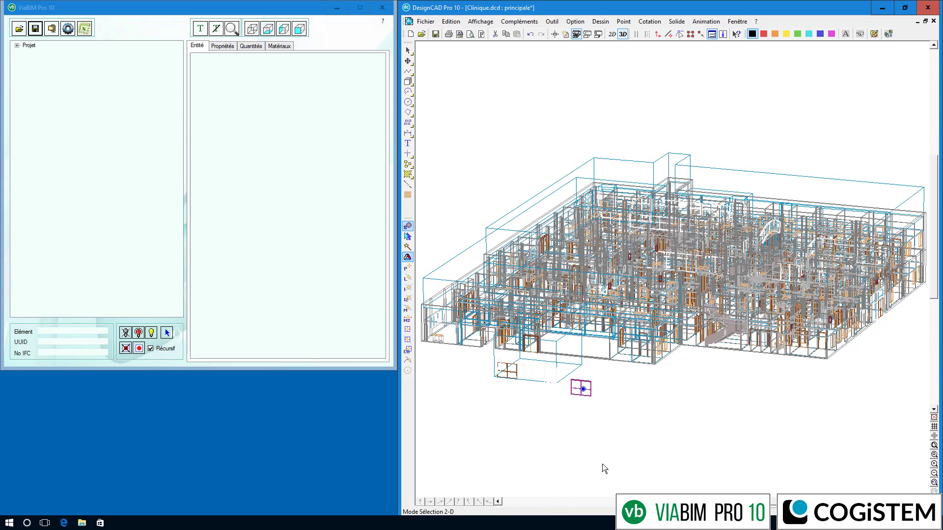
{"action": "left_click", "coordinate": [530, 34]}
- Expand the project tree through Lot A and Bâtiment to examine its storeys and element categories
{"action": "left_click", "coordinate": [17, 45]}
{"action": "left_click", "coordinate": [26, 53]}
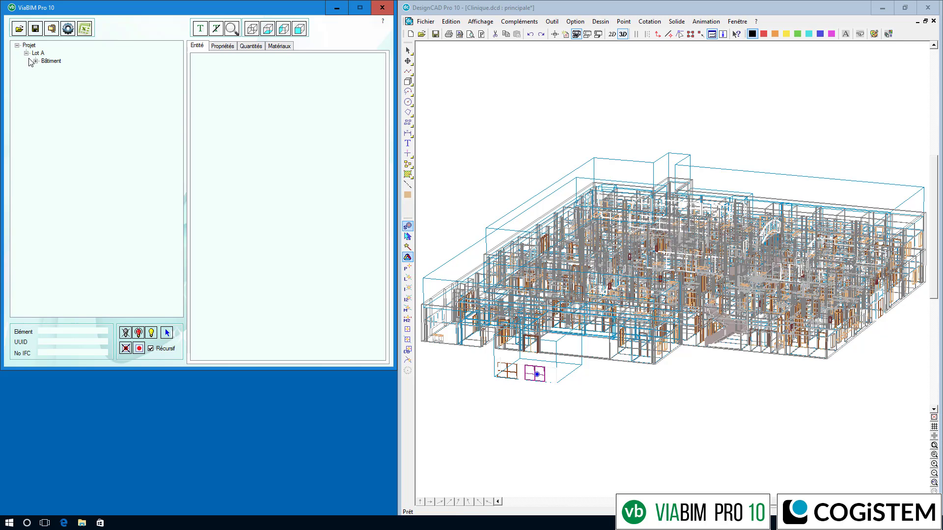
{"action": "left_click", "coordinate": [35, 61]}
{"action": "left_click", "coordinate": [45, 69]}
{"action": "left_click", "coordinate": [55, 84]}
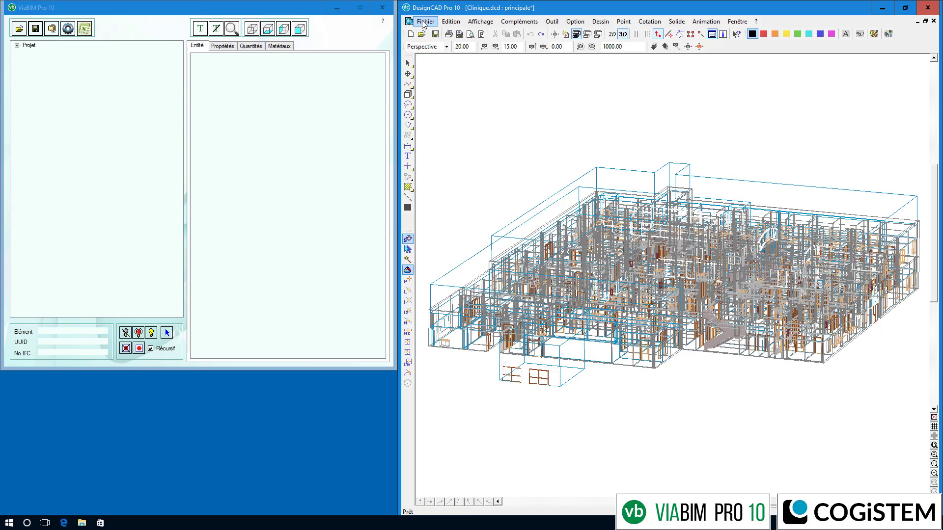
- Export the clinic drawing as Clinique.dwg in AutoCAD DWG format
{"action": "left_click", "coordinate": [423, 23]}
{"action": "left_click", "coordinate": [479, 215]}
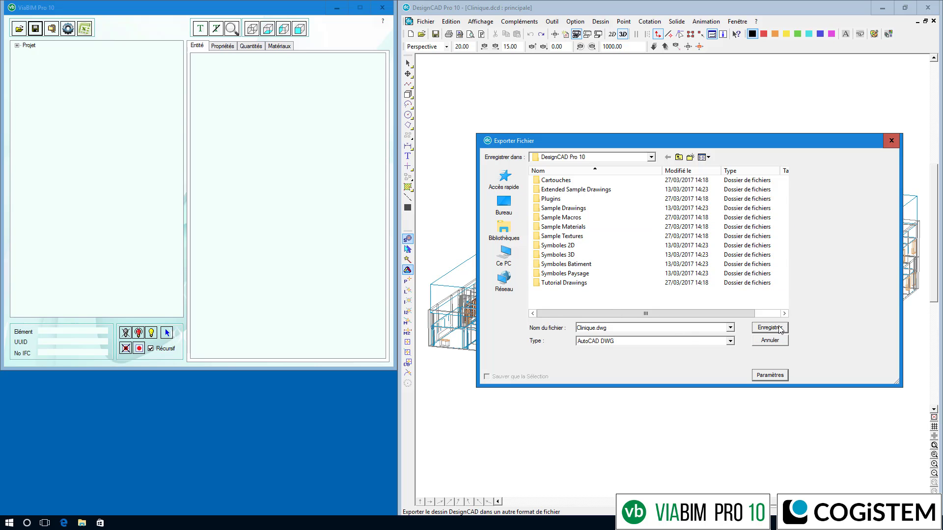
{"action": "left_click", "coordinate": [769, 327]}
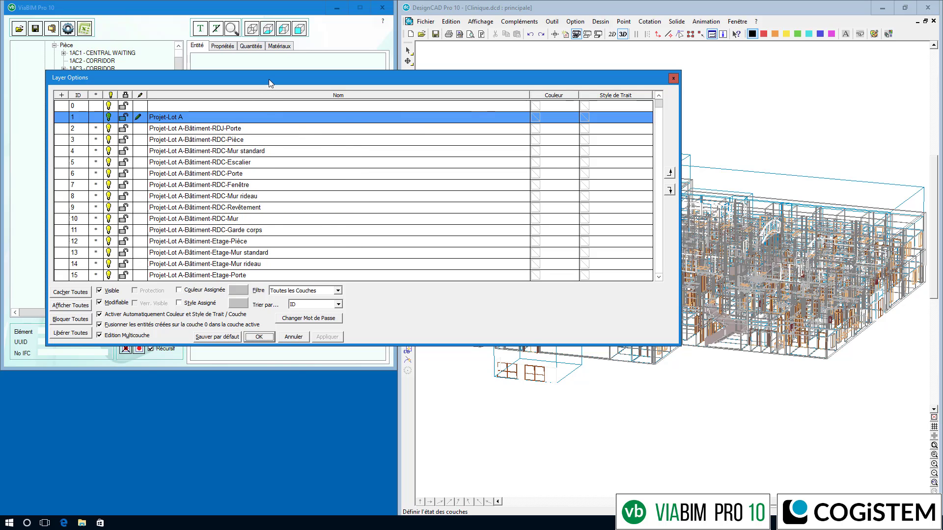
- Compare the layer list with the RDC element categories in the project tree and close the layer options
{"action": "left_click_drag", "start_coordinate": [269, 78], "coordinate": [482, 50]}
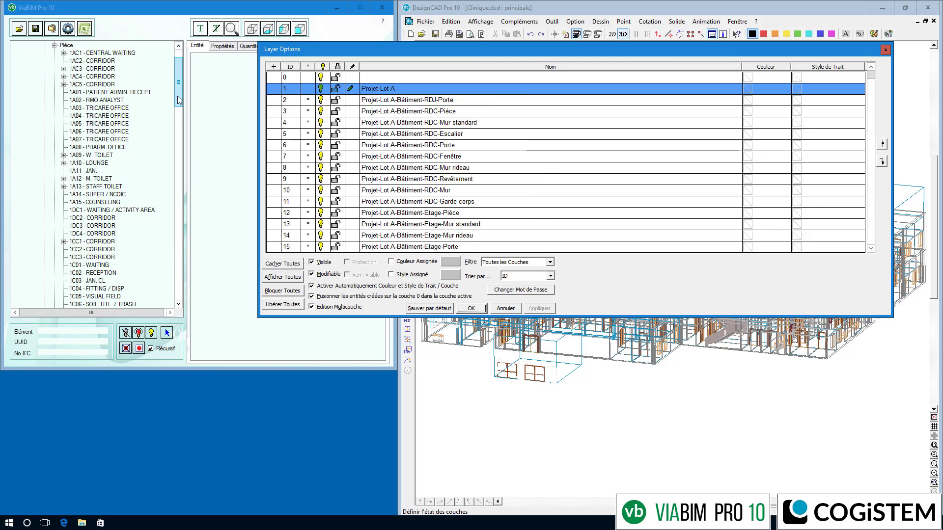
{"action": "left_click", "coordinate": [54, 45]}
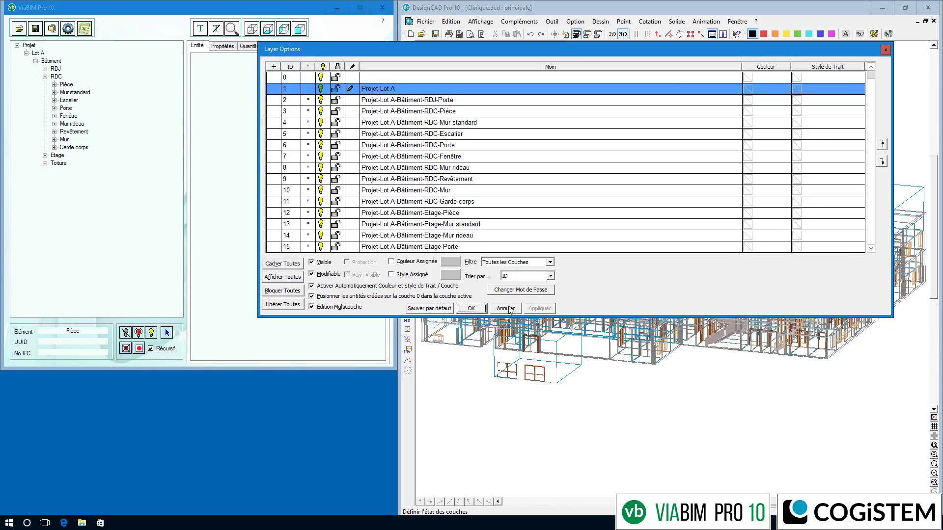
{"action": "left_click", "coordinate": [470, 309]}
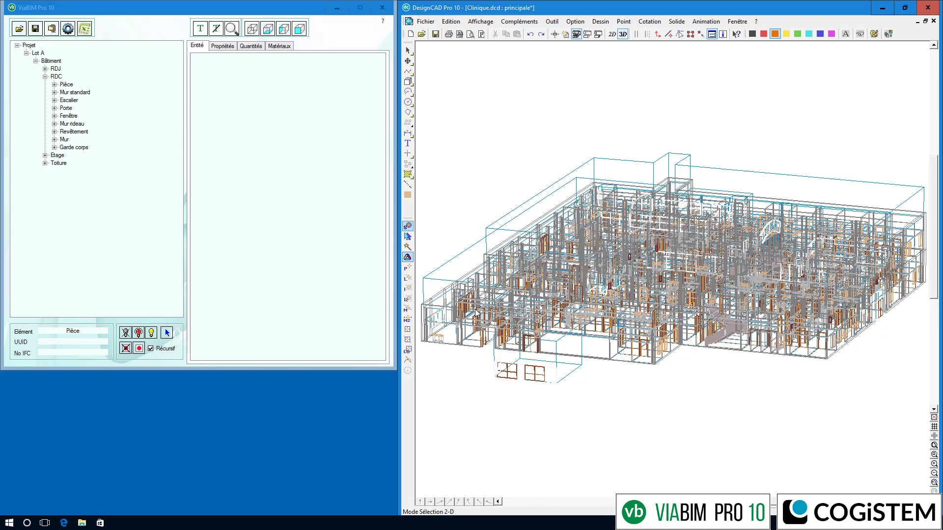
- Render the model using the OpenGL engine with Ombrage visualisation and the Rapide (Plat) method
{"action": "left_click", "coordinate": [598, 35]}
{"action": "left_click", "coordinate": [749, 170]}
{"action": "left_click", "coordinate": [707, 181]}
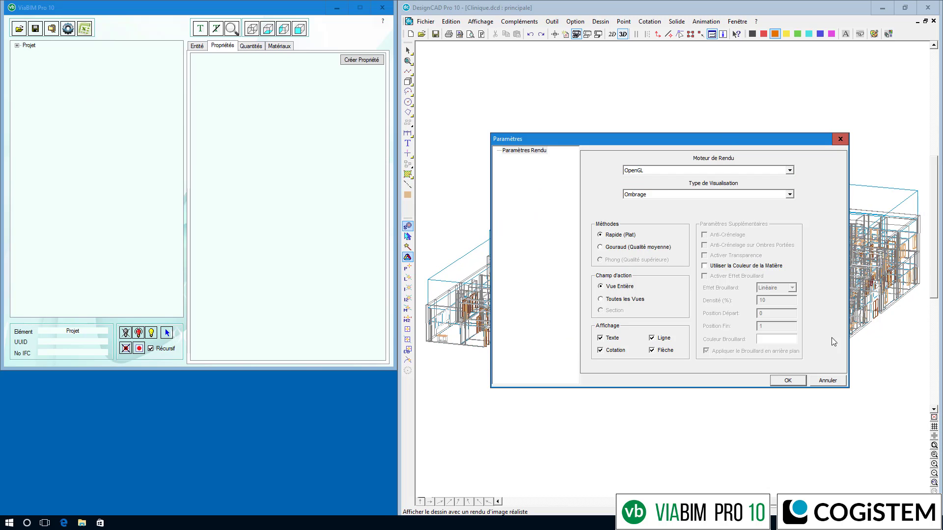
{"action": "left_click", "coordinate": [787, 380]}
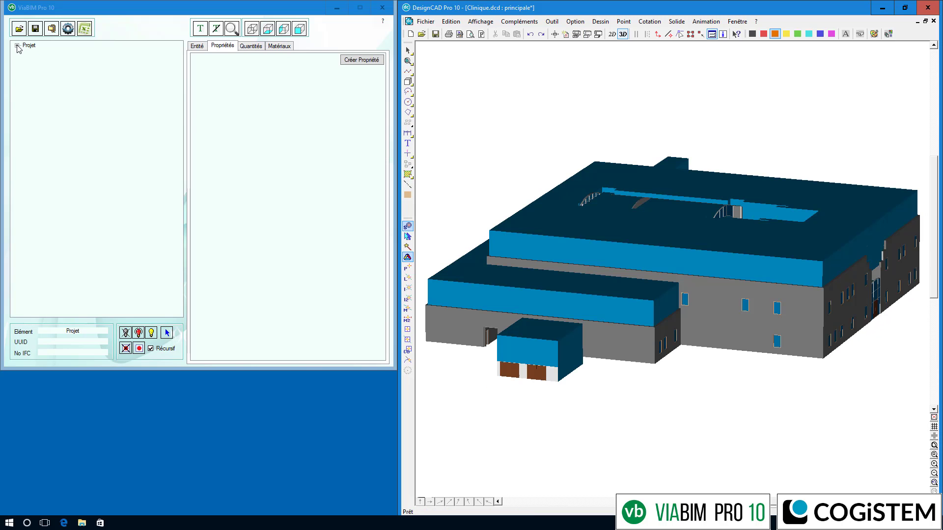
- Expand the project tree to the Etage storey and hide its Pièce elements in the model
{"action": "left_click", "coordinate": [17, 45]}
{"action": "left_click", "coordinate": [26, 53]}
{"action": "left_click", "coordinate": [45, 69]}
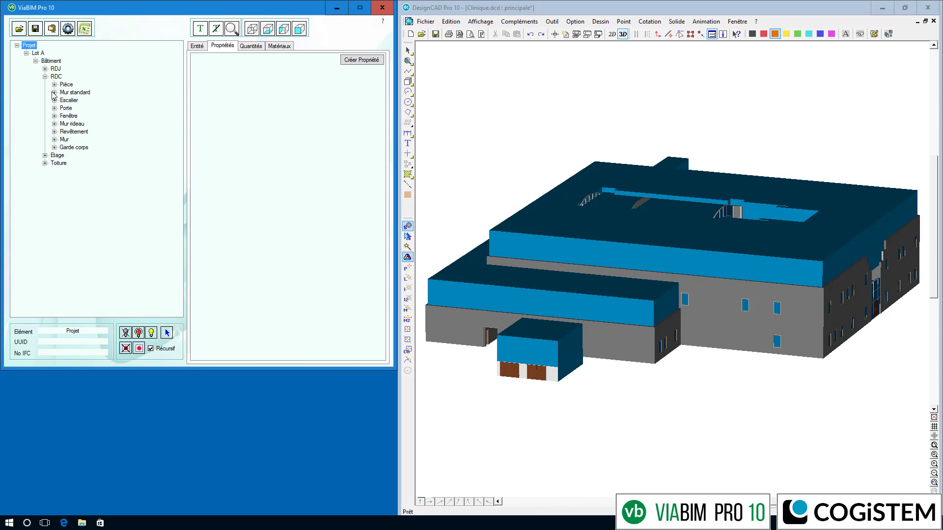
{"action": "left_click", "coordinate": [44, 156]}
{"action": "left_click", "coordinate": [66, 163]}
{"action": "left_click", "coordinate": [139, 333]}
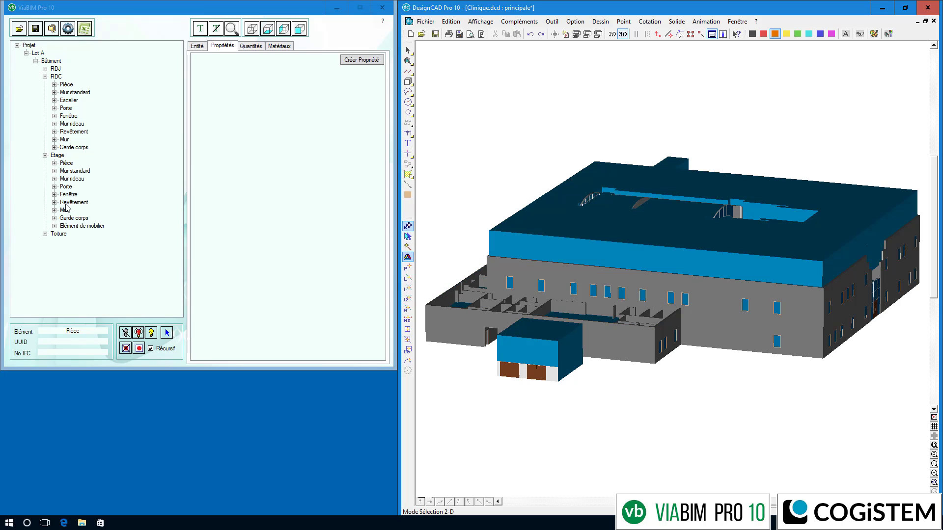
- Hide the Pièce elements of the Toiture level in the model
{"action": "left_click", "coordinate": [45, 234]}
{"action": "left_click", "coordinate": [66, 241]}
{"action": "left_click", "coordinate": [139, 333]}
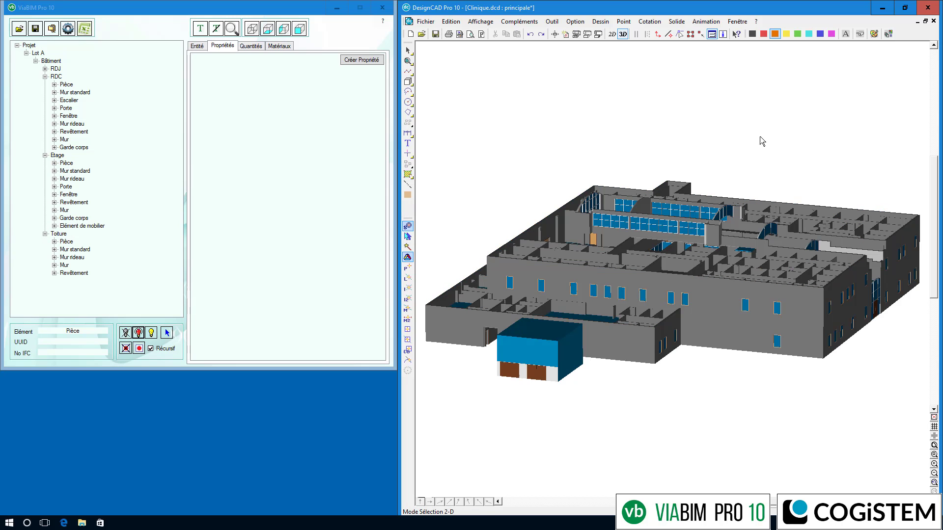
- Orbit the shaded model to examine its interior rooms from above, then cancel the camera change
{"action": "right_click", "coordinate": [408, 77]}
{"action": "left_click", "coordinate": [469, 140]}
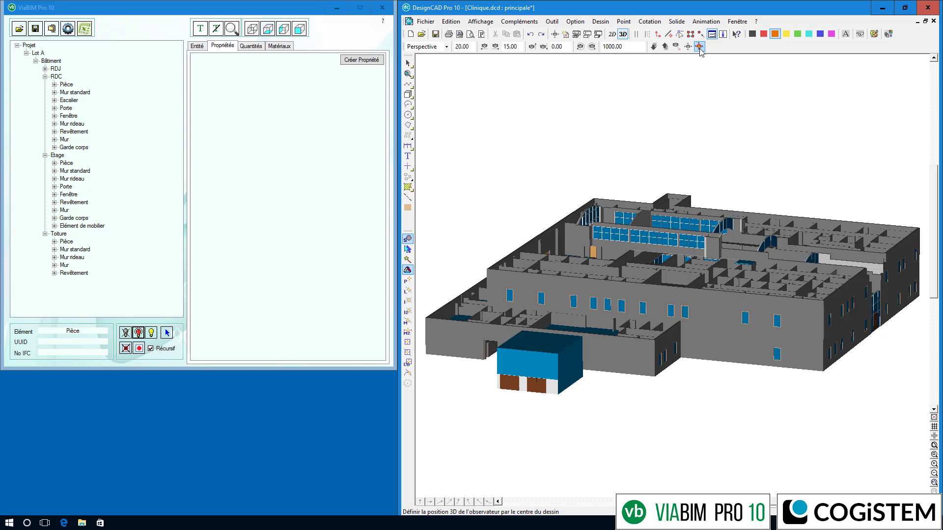
{"action": "left_click", "coordinate": [698, 46]}
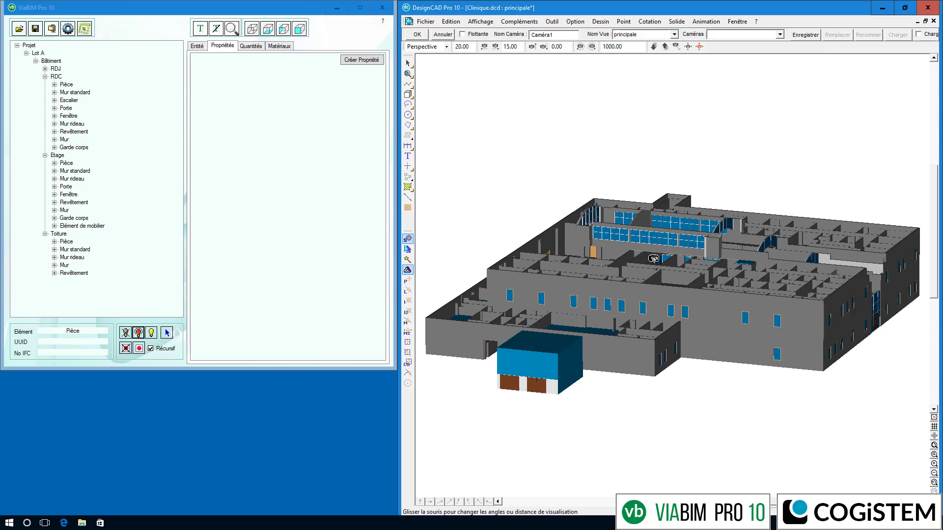
{"action": "left_click_drag", "start_coordinate": [700, 217], "coordinate": [710, 143]}
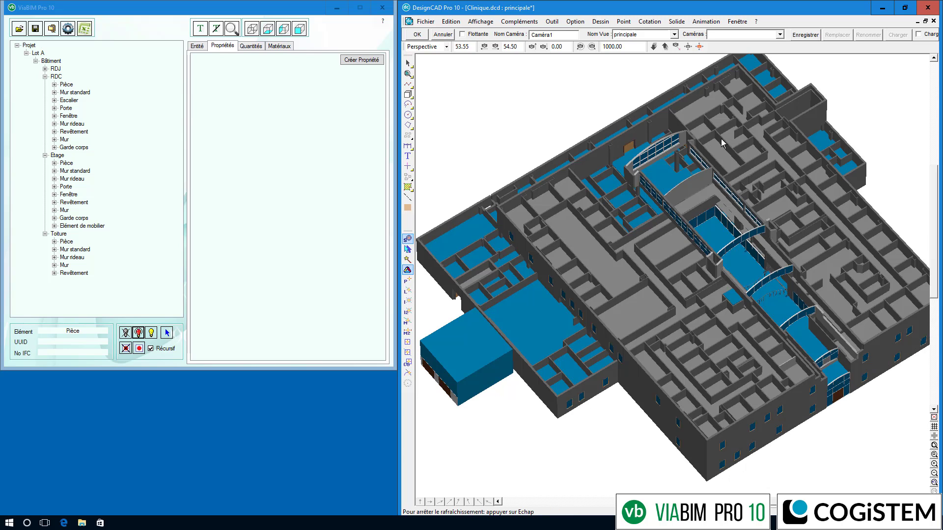
{"action": "left_click", "coordinate": [444, 35]}
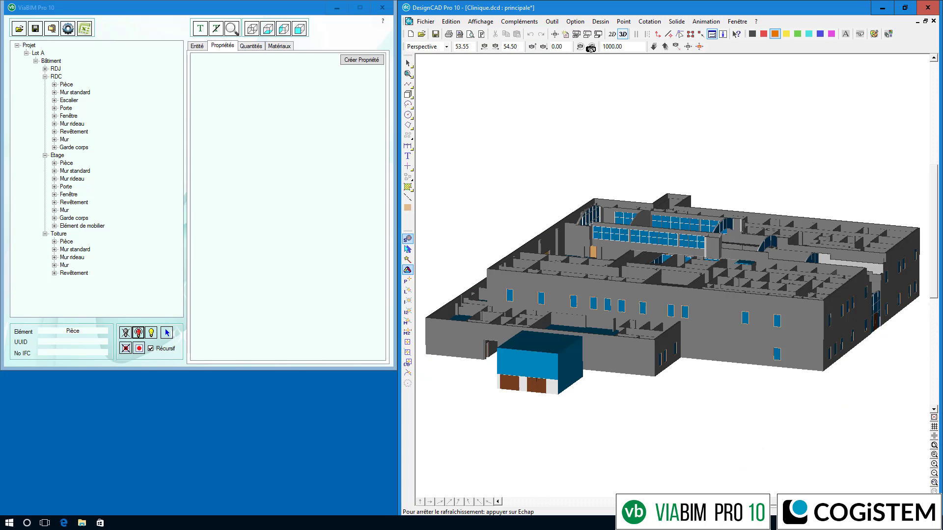
- Return to wireframe display and inspect the entity, property and quantity data of the MECH. YARD room volume around the annex
{"action": "left_click", "coordinate": [576, 34]}
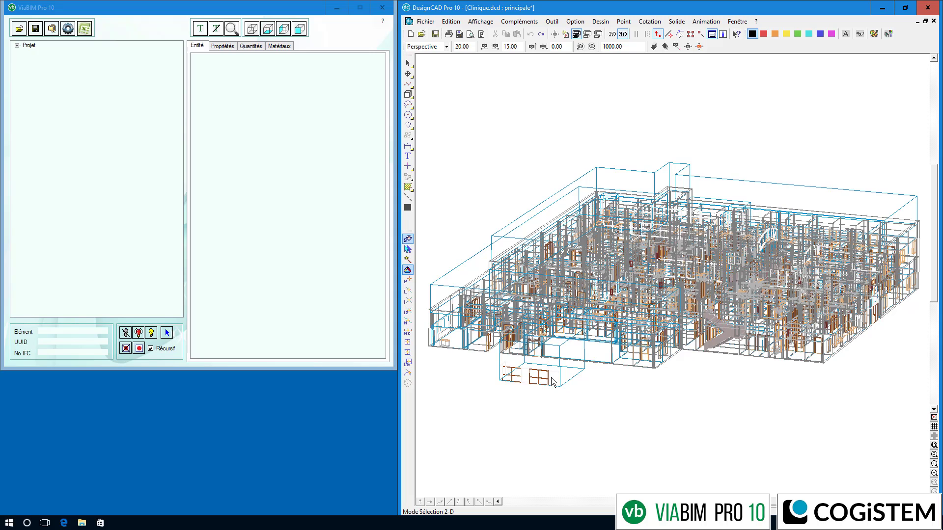
{"action": "left_click", "coordinate": [577, 375]}
{"action": "left_click", "coordinate": [231, 30]}
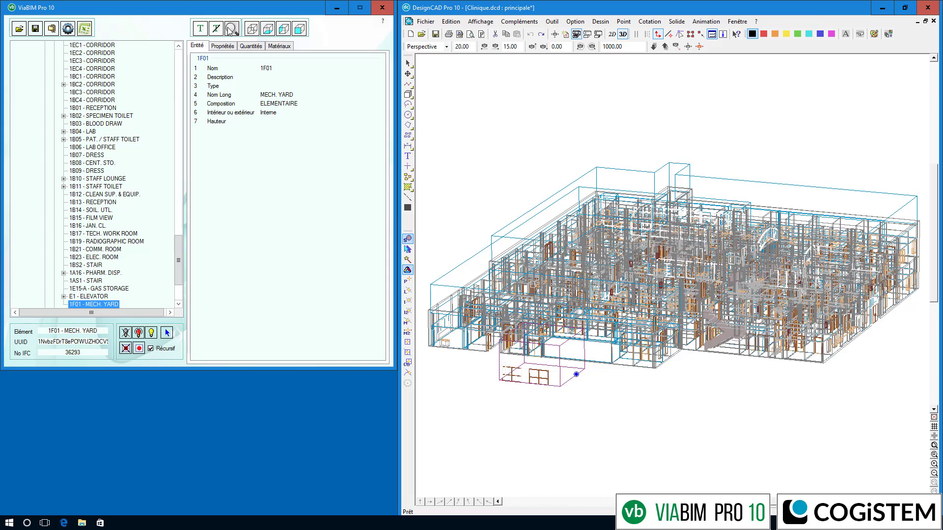
{"action": "left_click", "coordinate": [223, 46]}
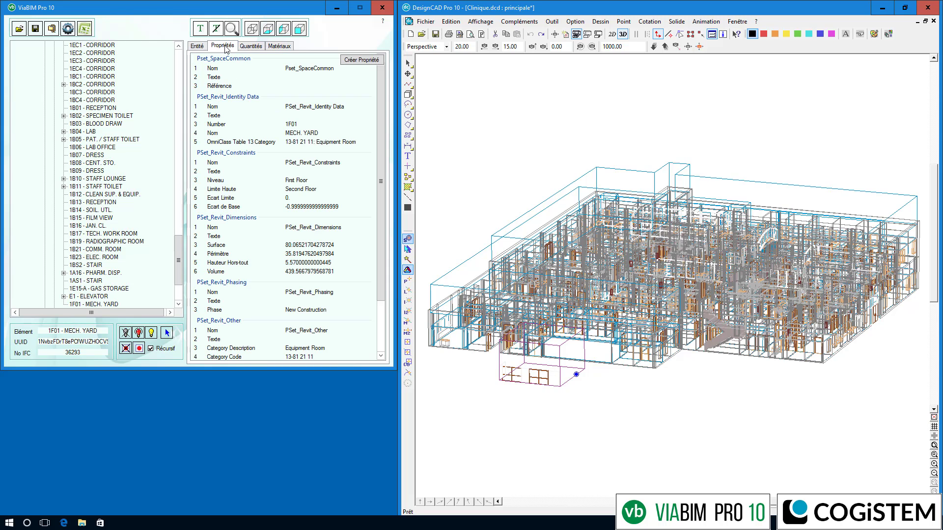
{"action": "left_click", "coordinate": [244, 46]}
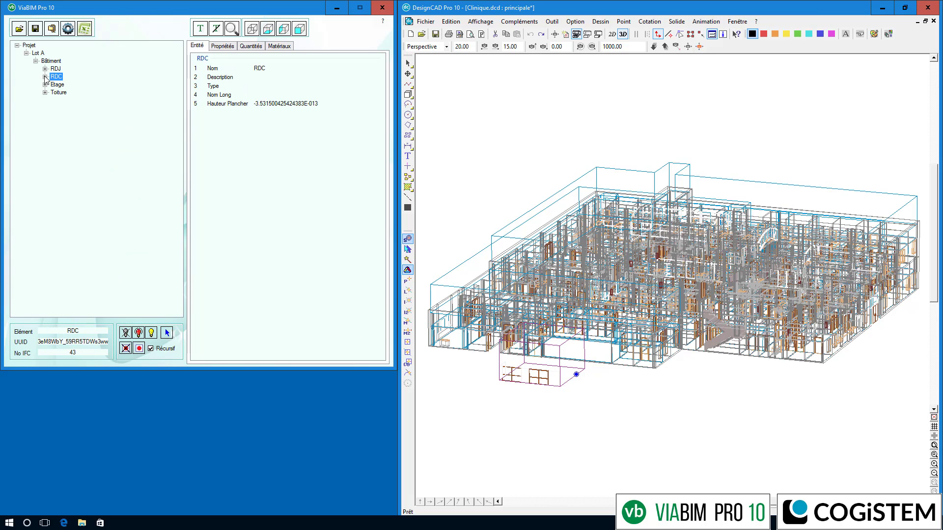
- Select the first Concrete Pan stair in the Escalier category of RDC and locate it in the model
{"action": "left_click", "coordinate": [45, 77]}
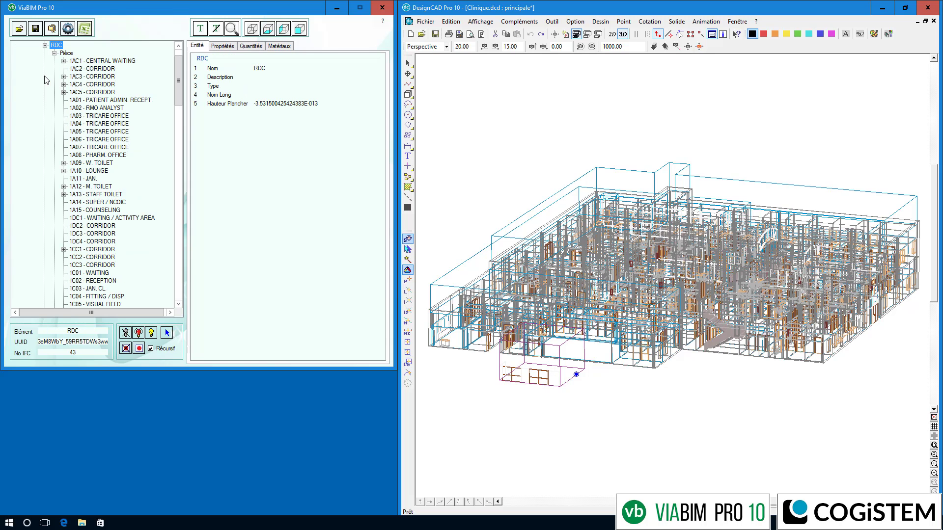
{"action": "left_click", "coordinate": [55, 53]}
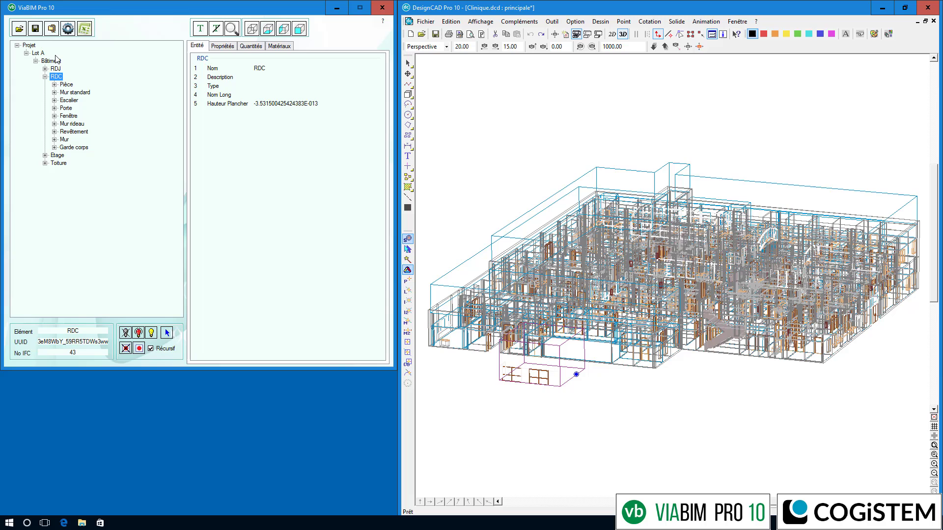
{"action": "left_click", "coordinate": [55, 100]}
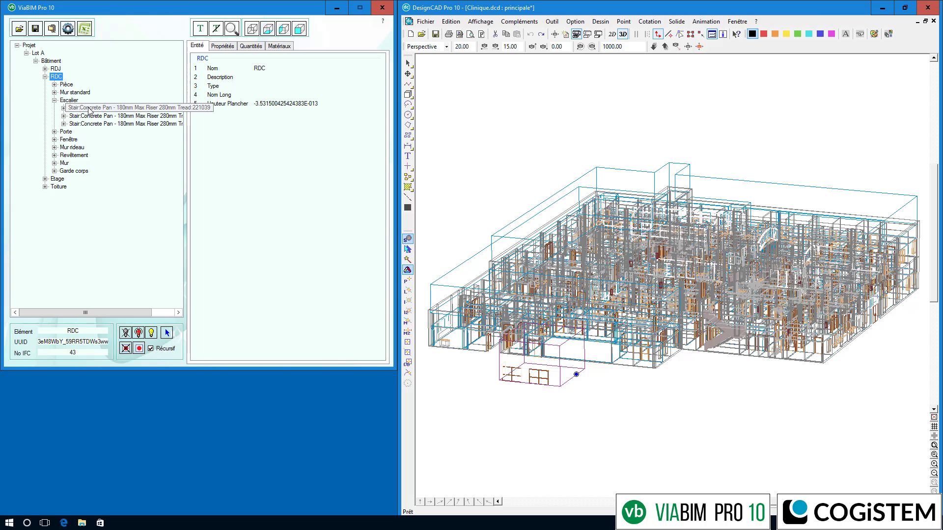
{"action": "left_click", "coordinate": [89, 109]}
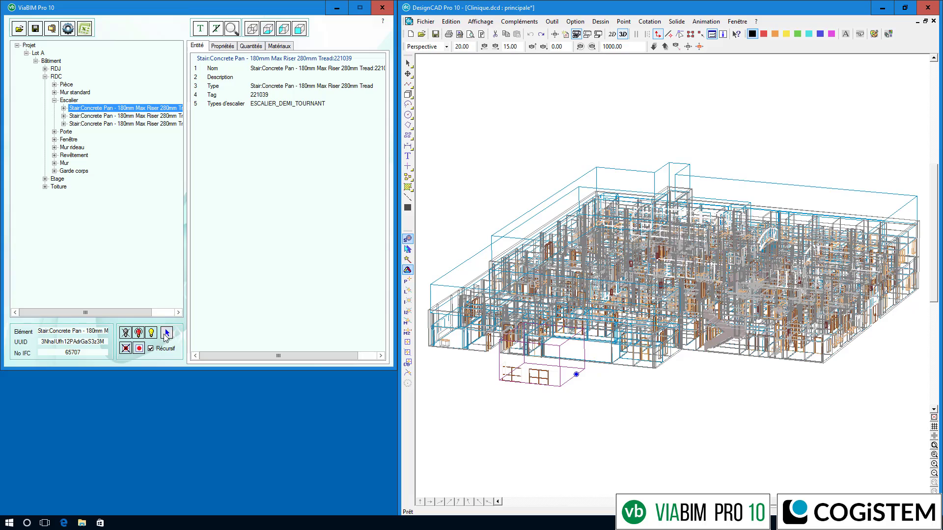
{"action": "left_click", "coordinate": [166, 333]}
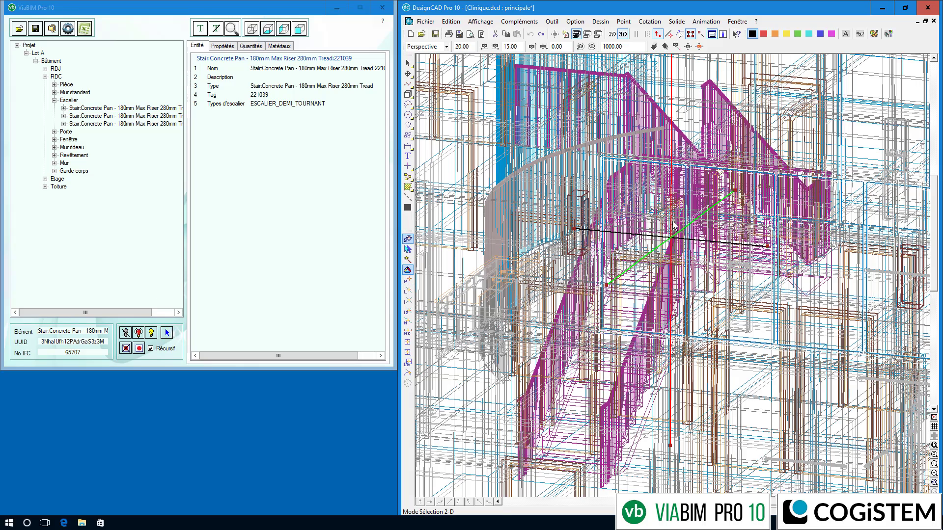
{"action": "scroll", "coordinate": [672, 226], "scroll_direction": "down", "scroll_amount": 3}
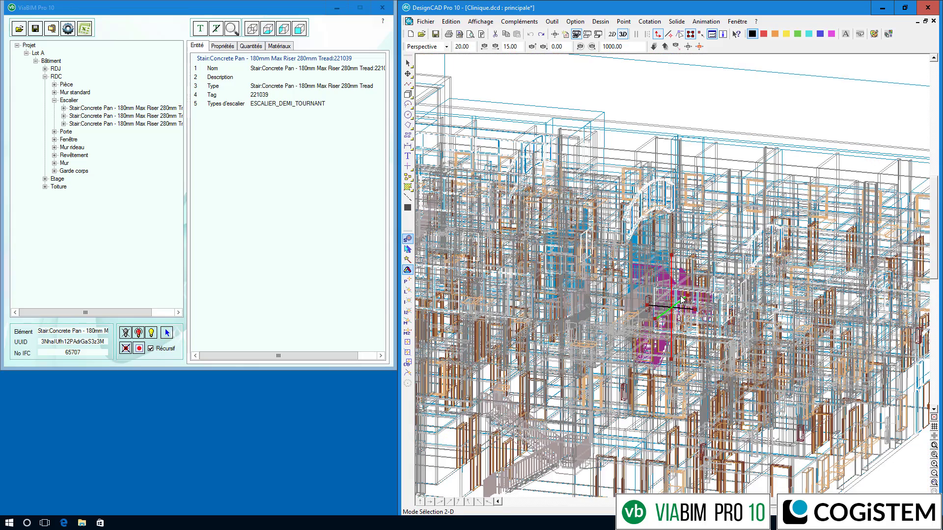
{"action": "scroll", "coordinate": [682, 300], "scroll_direction": "down", "scroll_amount": 3}
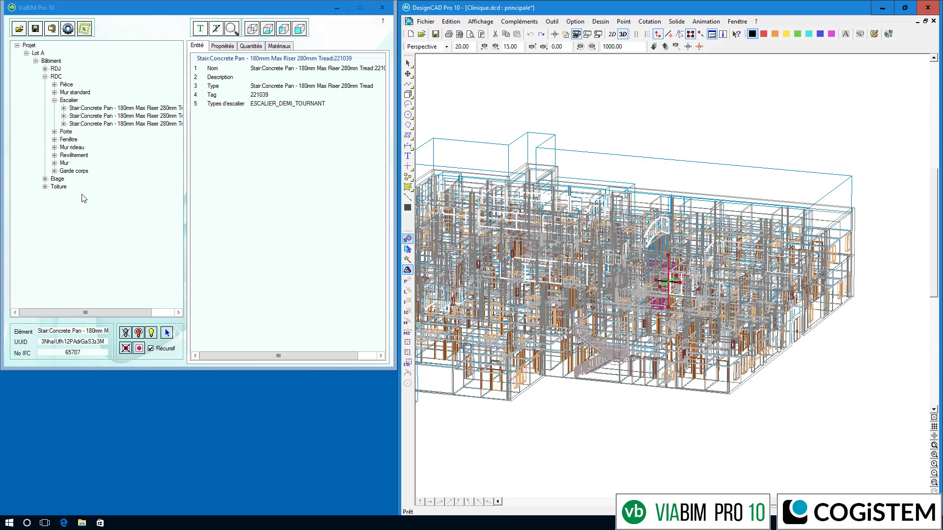
- Show only the RDC storey and display its whole floor plan from above
{"action": "left_click", "coordinate": [54, 78]}
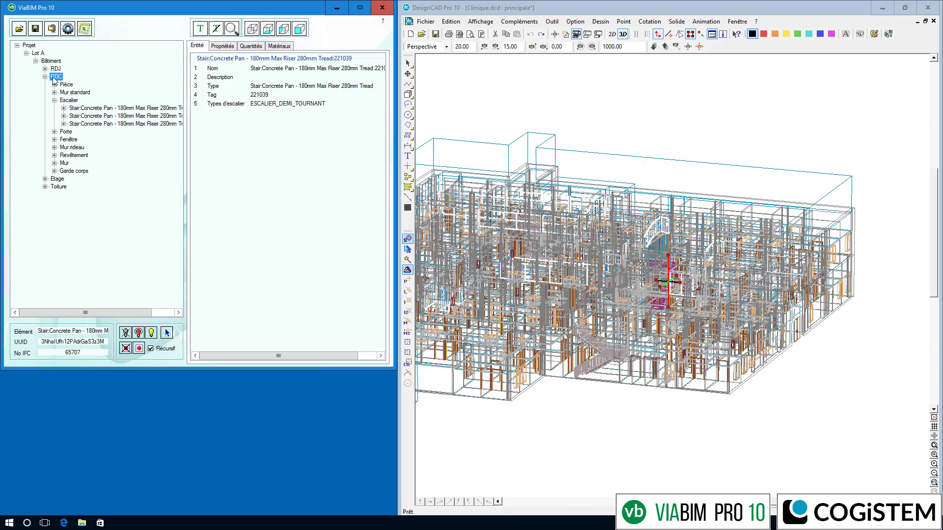
{"action": "left_click", "coordinate": [140, 334]}
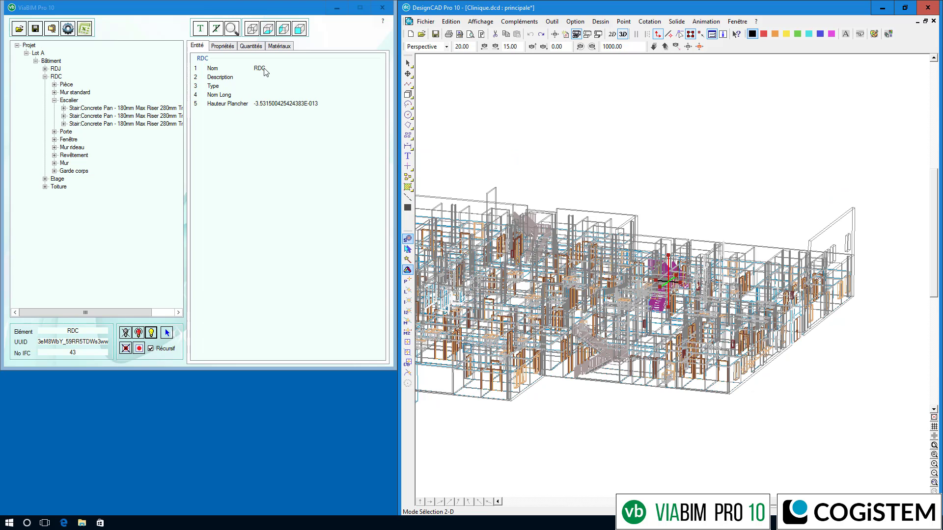
{"action": "left_click", "coordinate": [268, 30]}
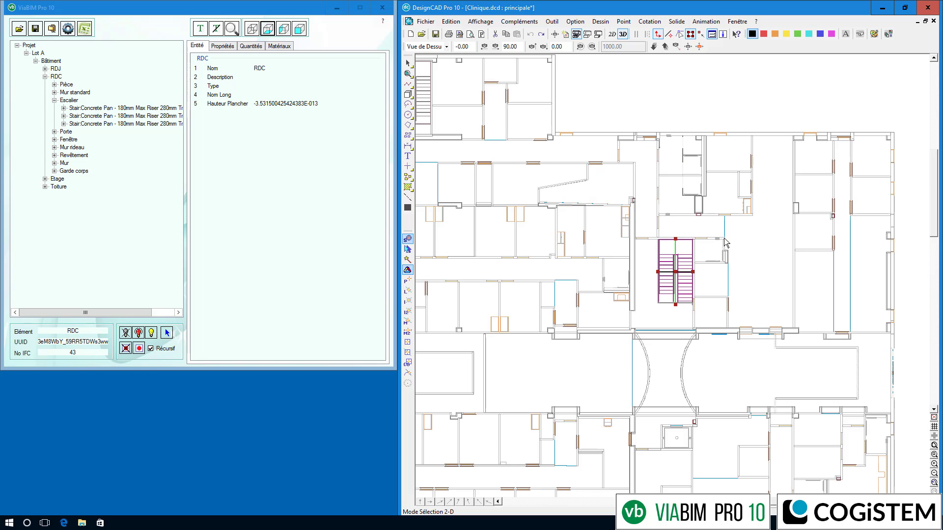
{"action": "scroll", "coordinate": [708, 269], "scroll_direction": "down", "scroll_amount": 1}
{"action": "scroll", "coordinate": [666, 313], "scroll_direction": "down", "scroll_amount": 1}
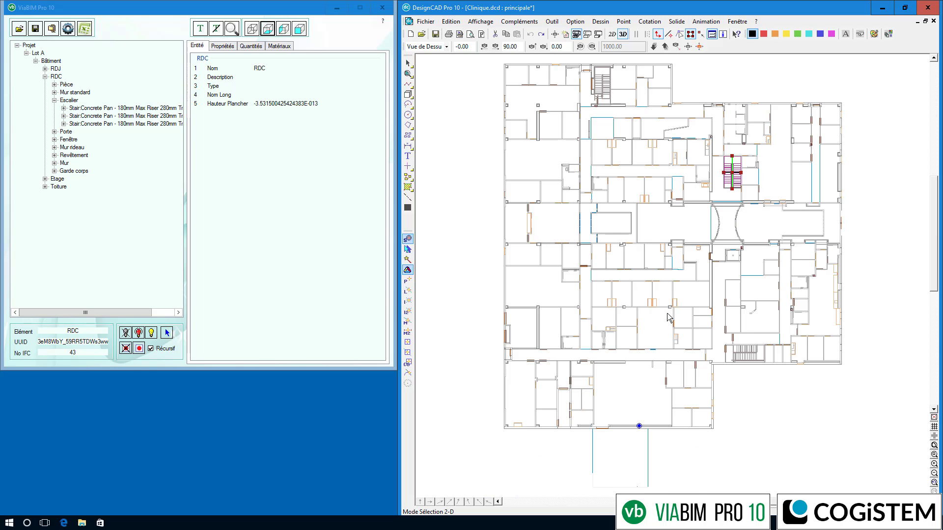
- Clear the stair selection, generate the room name labels on the RDC plan and frame the rooms around 1C19 - AUDIO
{"action": "left_click", "coordinate": [796, 469]}
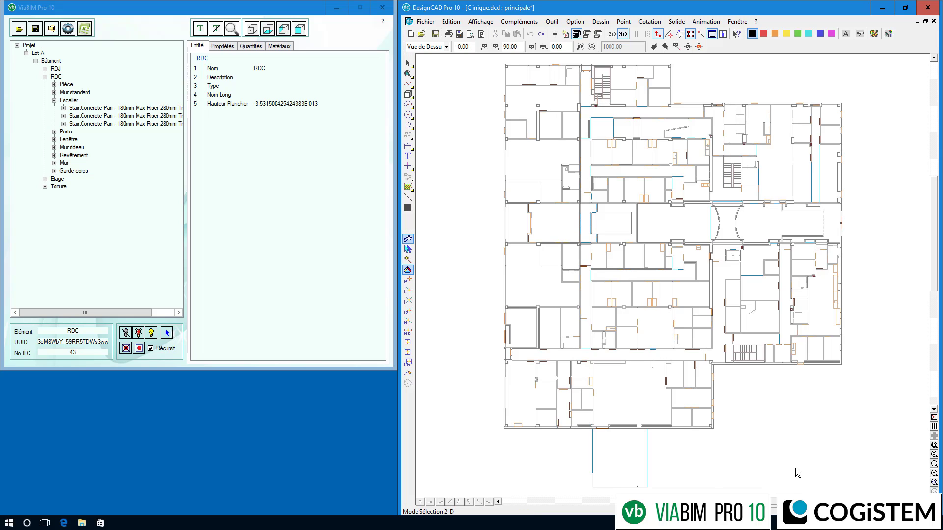
{"action": "left_click", "coordinate": [200, 30]}
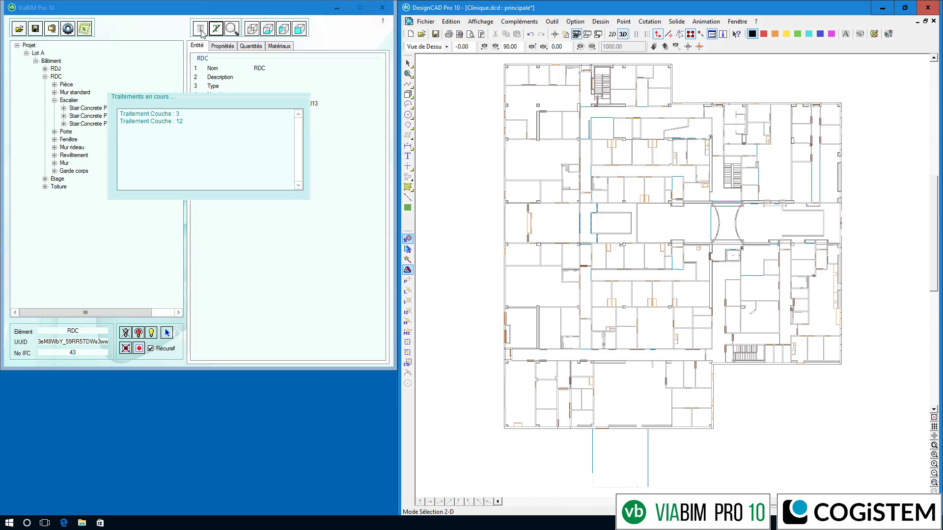
{"action": "left_click", "coordinate": [487, 64]}
{"action": "left_click", "coordinate": [600, 100]}
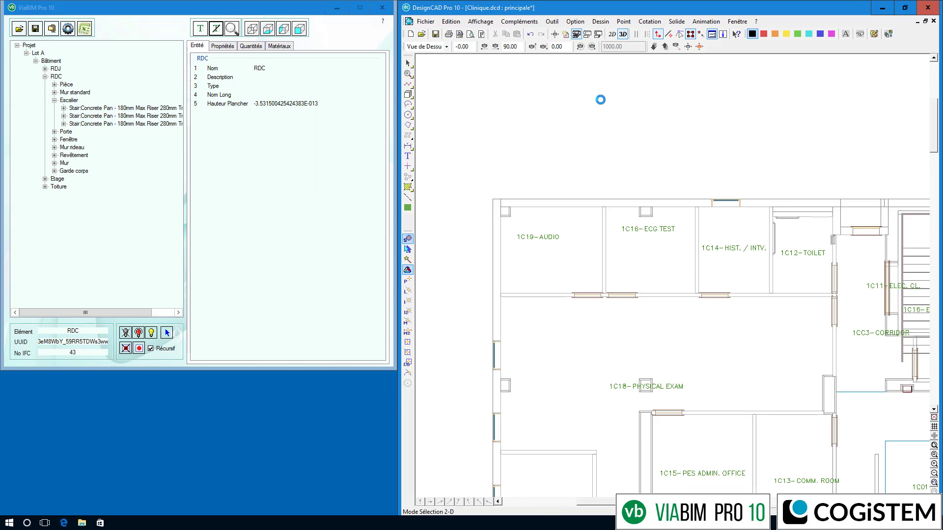
- Locate the 1C19 - AUDIO room in the project tree and inspect its entity data, properties and quantities
{"action": "left_click", "coordinate": [535, 277]}
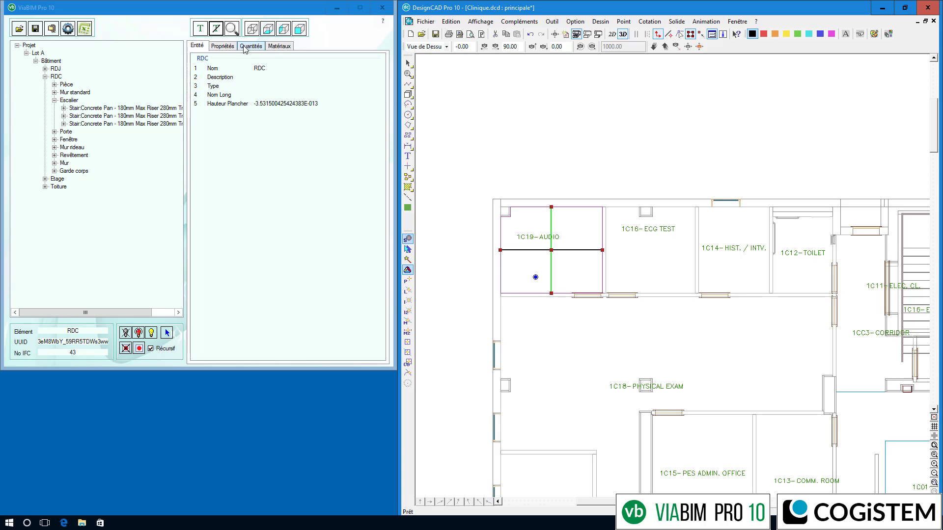
{"action": "left_click", "coordinate": [236, 33]}
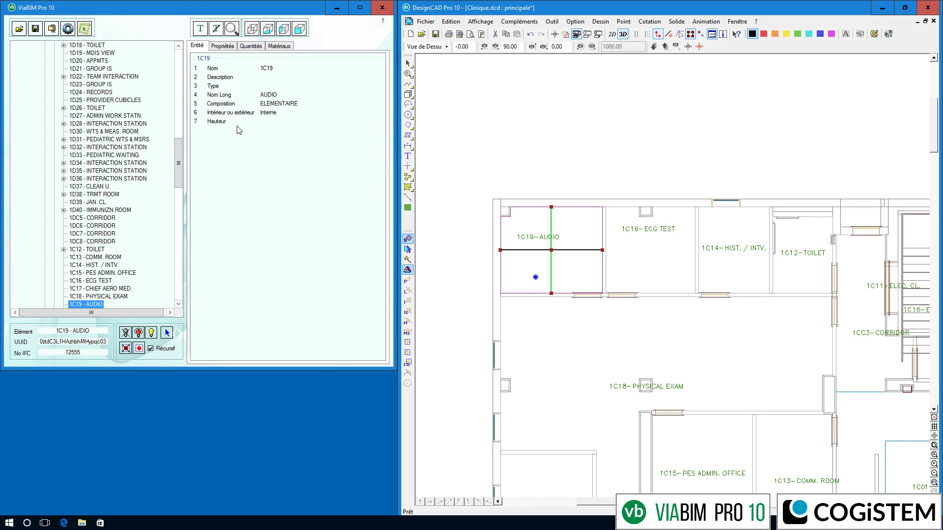
{"action": "left_click", "coordinate": [221, 46]}
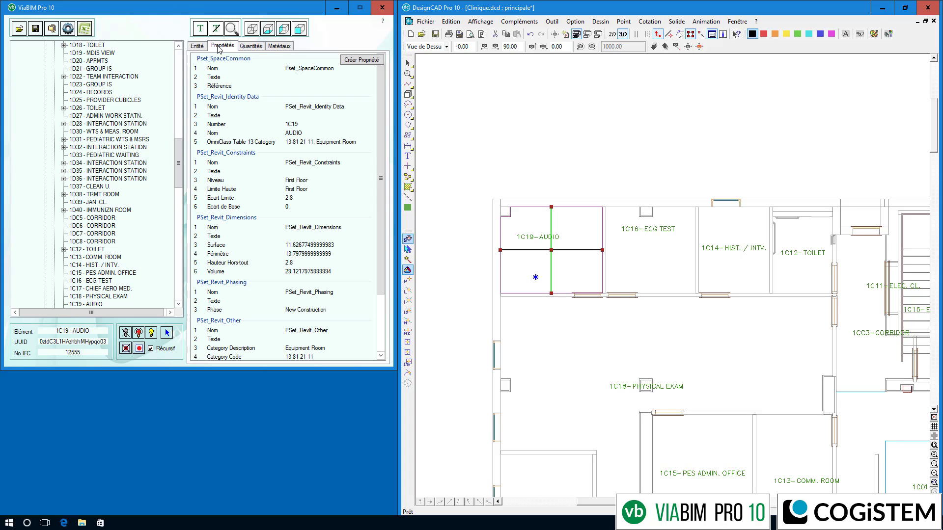
{"action": "left_click", "coordinate": [251, 47]}
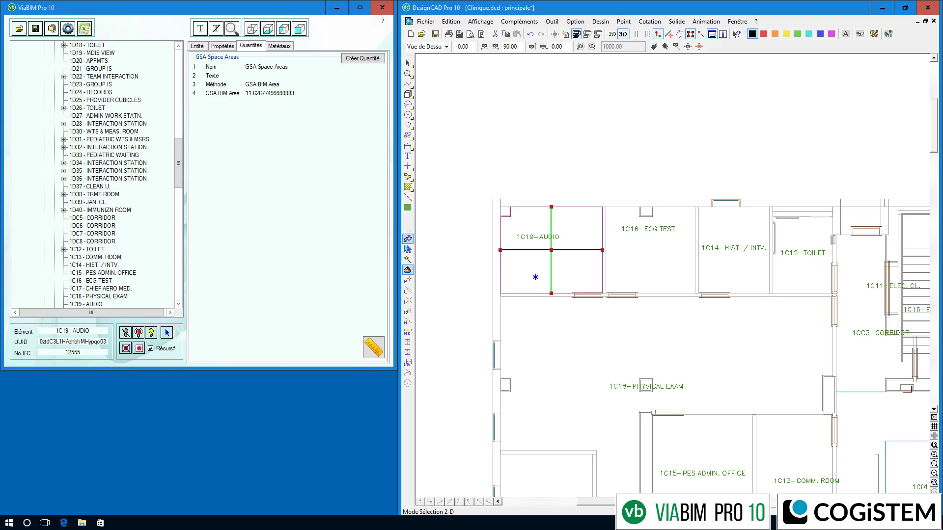
- Measure the 1C19 - AUDIO room's outline as an orange surface and create its IFC height, perimeter, floor area, volume and wall surface quantities
{"action": "left_click", "coordinate": [374, 349]}
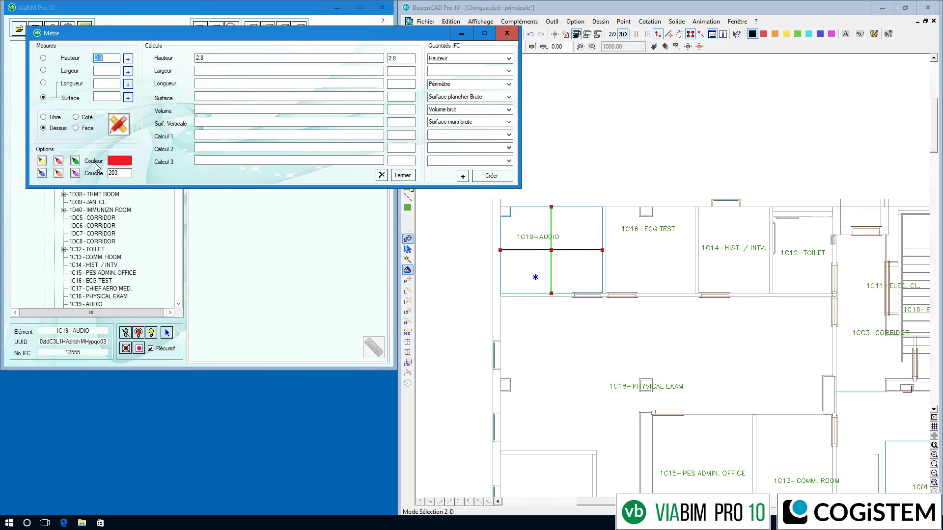
{"action": "left_click", "coordinate": [58, 173]}
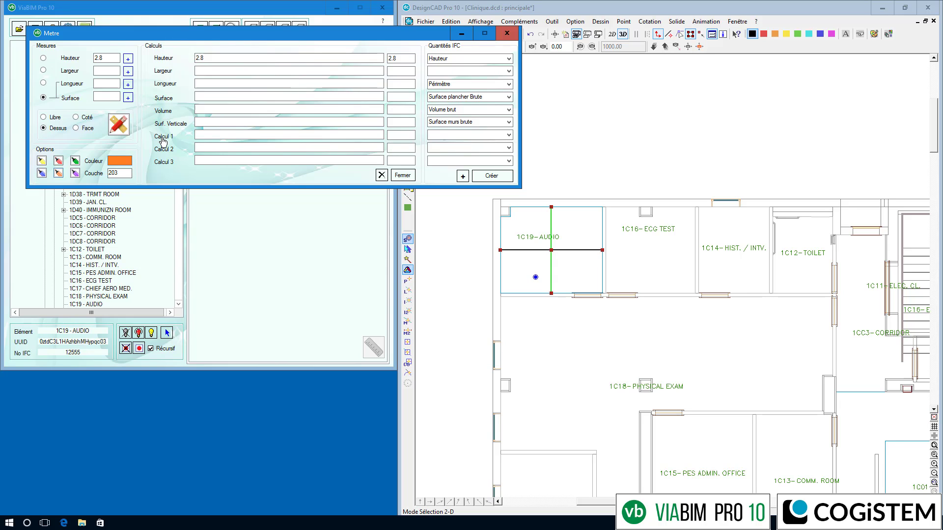
{"action": "left_click", "coordinate": [120, 126]}
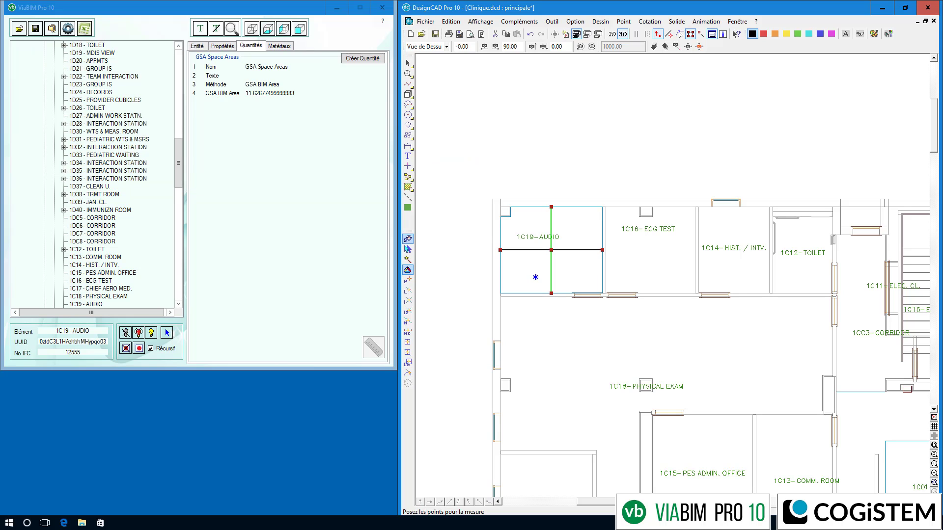
{"action": "left_click", "coordinate": [510, 207]}
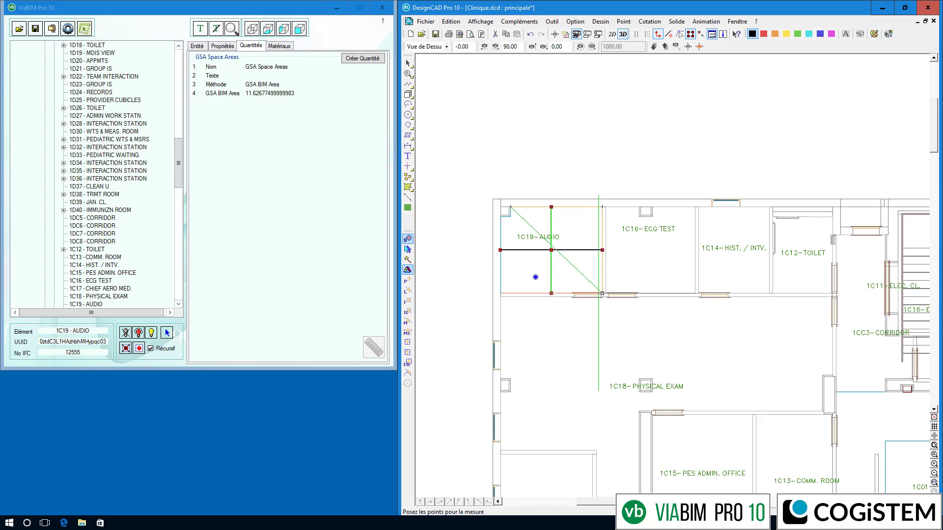
{"action": "left_click", "coordinate": [521, 293]}
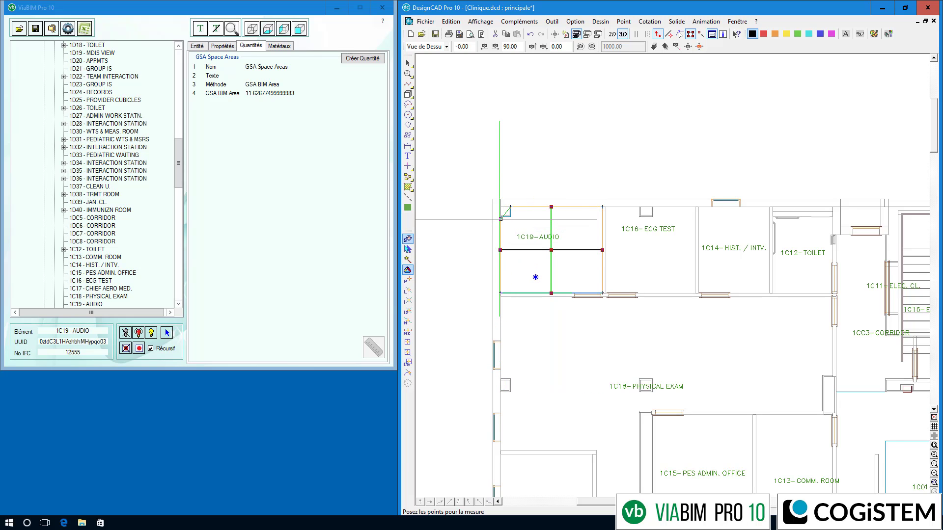
{"action": "left_click", "coordinate": [499, 216]}
{"action": "left_click", "coordinate": [508, 217]}
{"action": "key", "text": "Return"}
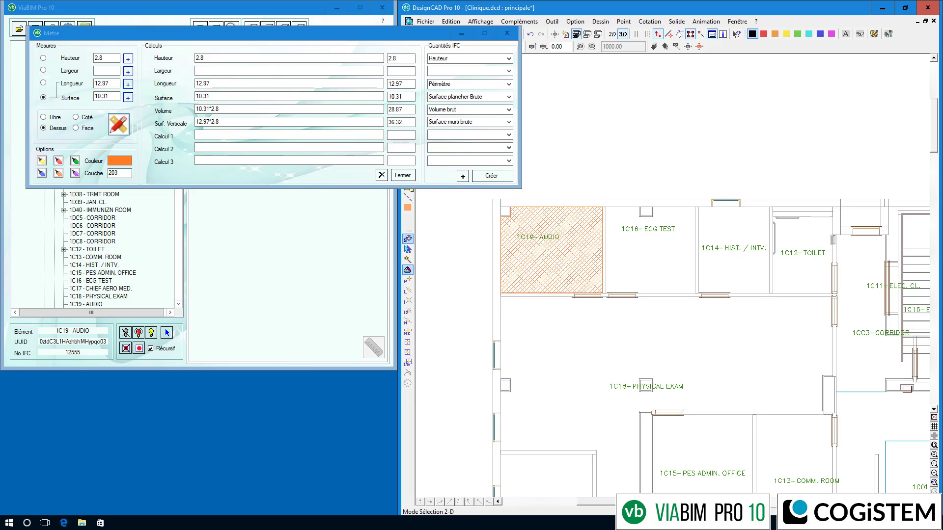
{"action": "left_click", "coordinate": [486, 176]}
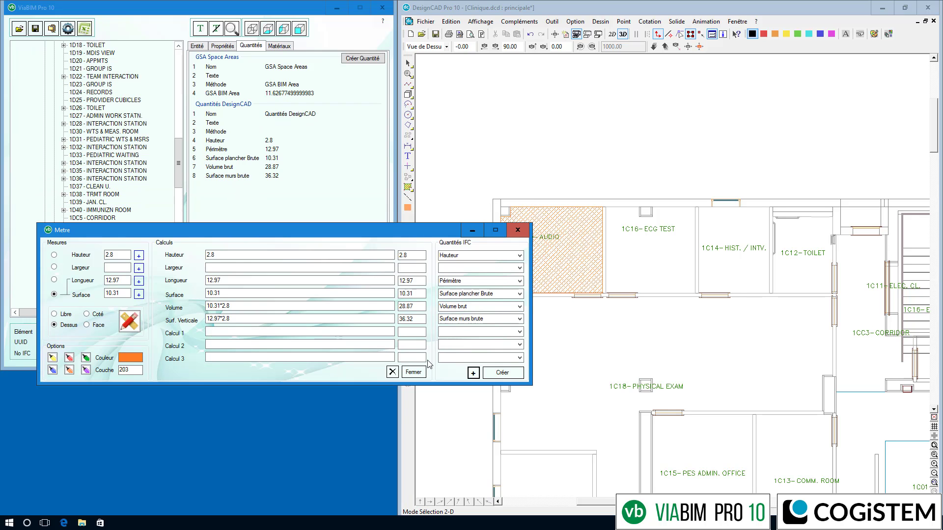
{"action": "left_click", "coordinate": [415, 372]}
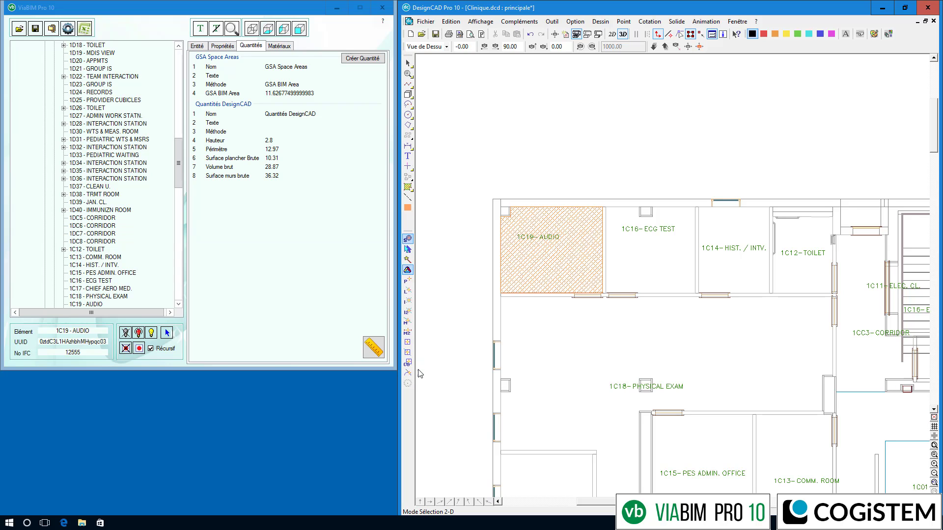
- Dimension the width of the 1C19 - AUDIO room along its upper wall, placing the dimension outside the building
{"action": "left_click", "coordinate": [408, 147]}
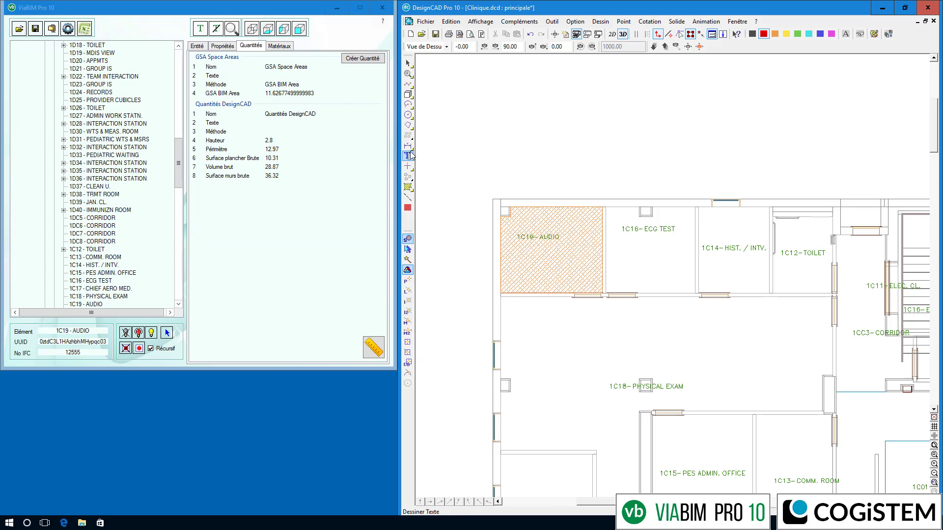
{"action": "left_click", "coordinate": [410, 151]}
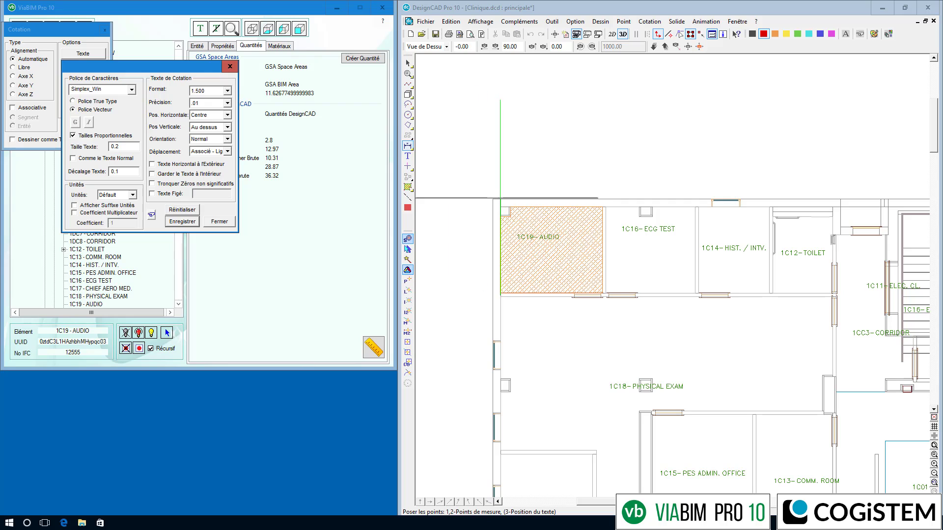
{"action": "left_click", "coordinate": [501, 207]}
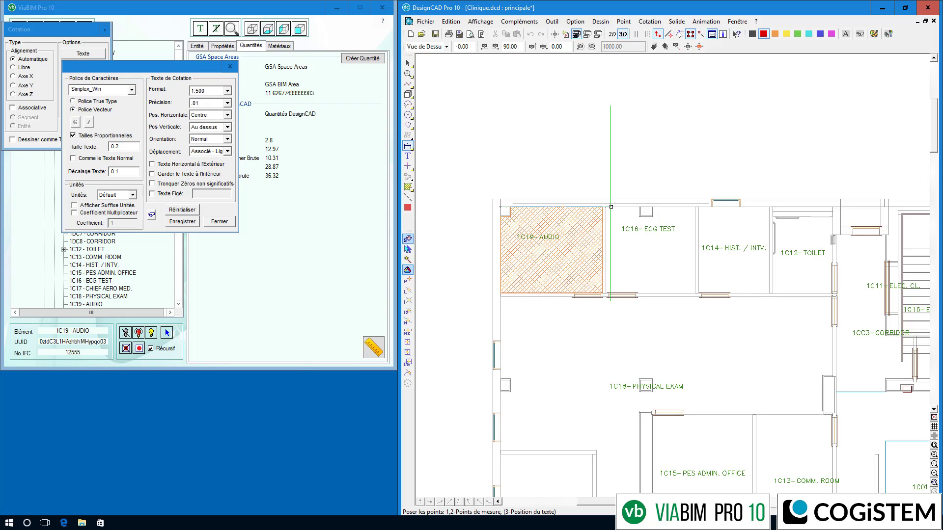
{"action": "left_click", "coordinate": [602, 207]}
{"action": "left_click", "coordinate": [595, 165]}
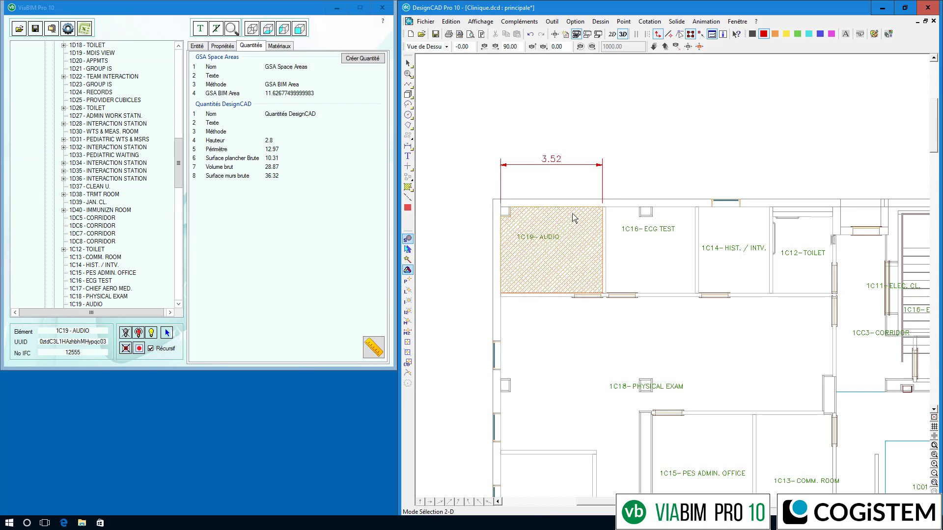
- Add an arrow leader with the text "Ref 123" pointing to the upper wall of the 1C19 - AUDIO room
{"action": "left_click", "coordinate": [408, 156]}
{"action": "left_click", "coordinate": [454, 168]}
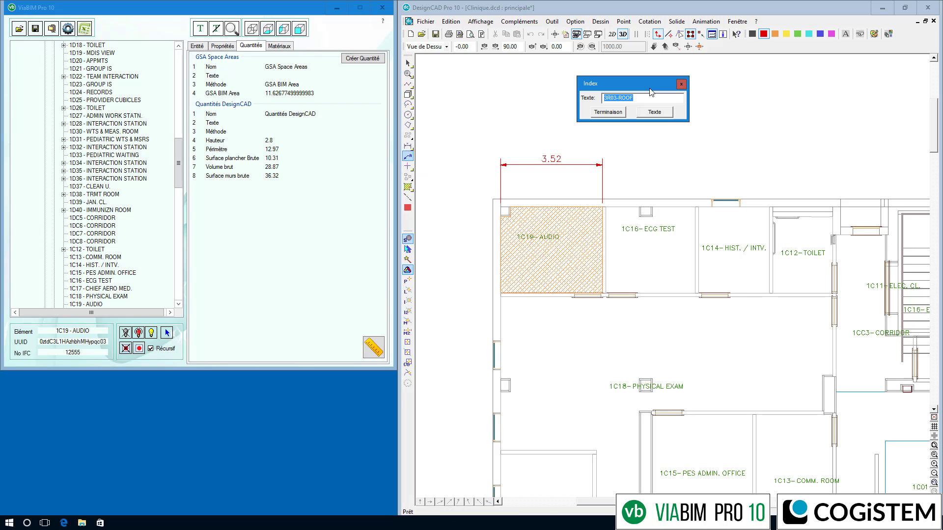
{"action": "type", "text": "Ref 123"}
{"action": "left_click", "coordinate": [592, 208]}
{"action": "left_click", "coordinate": [628, 161]}
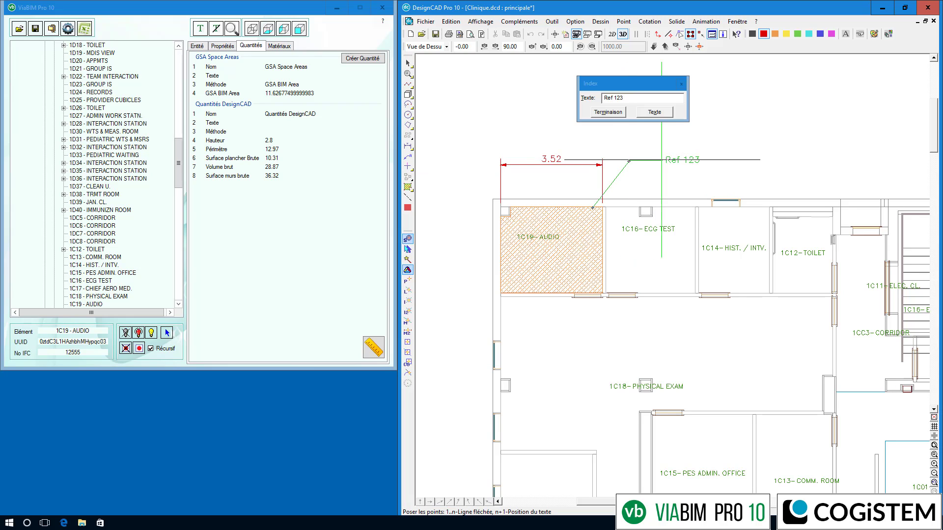
{"action": "key", "text": "Return"}
- Preview a section print of the annotated 1C19 - AUDIO room and its neighbouring rooms, then leave without printing
{"action": "scroll", "coordinate": [667, 160], "scroll_direction": "down", "scroll_amount": 1}
{"action": "left_click", "coordinate": [425, 22]}
{"action": "left_click", "coordinate": [456, 269]}
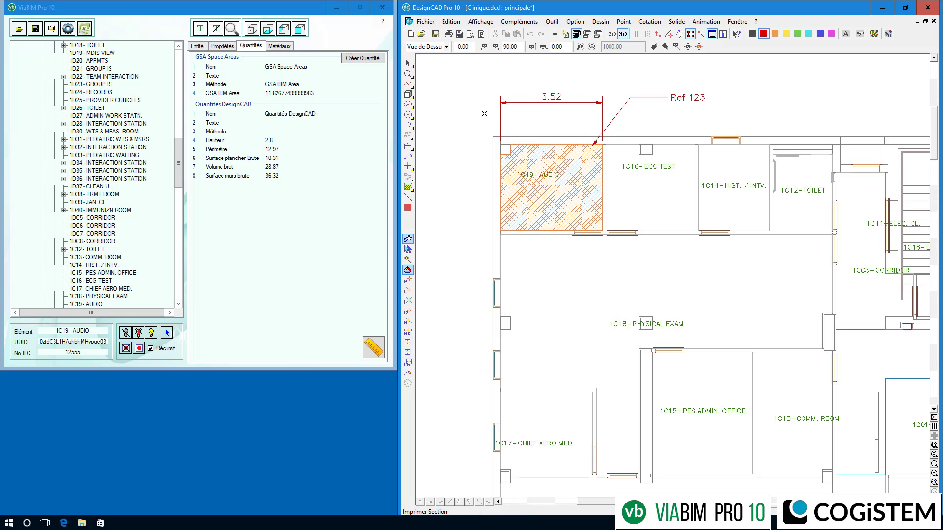
{"action": "left_click", "coordinate": [468, 84]}
{"action": "left_click", "coordinate": [784, 315]}
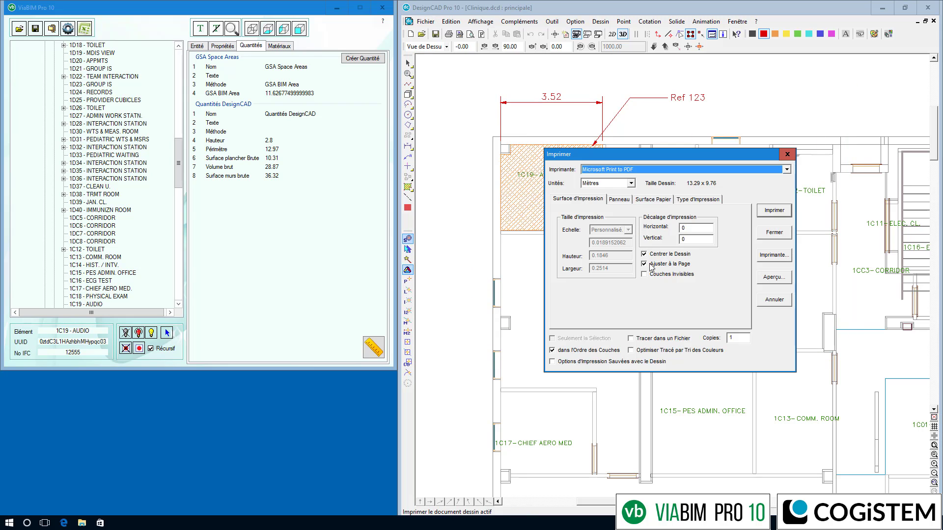
{"action": "left_click", "coordinate": [629, 231]}
{"action": "left_click", "coordinate": [599, 266]}
{"action": "left_click", "coordinate": [780, 279]}
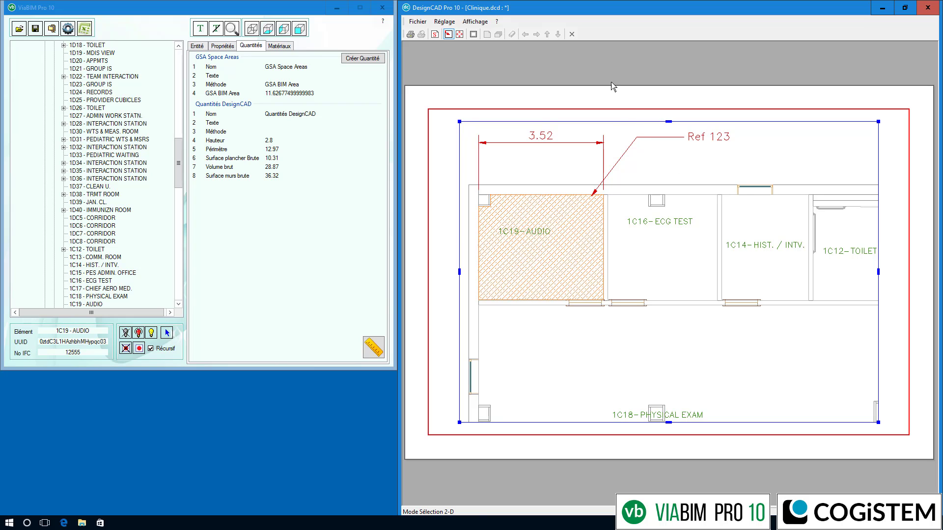
{"action": "left_click", "coordinate": [572, 34]}
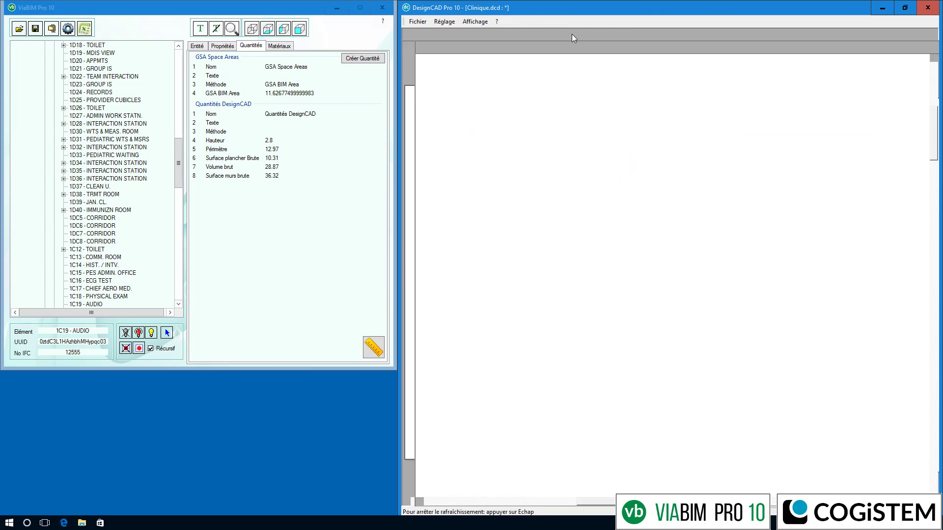
{"action": "left_click", "coordinate": [774, 229]}
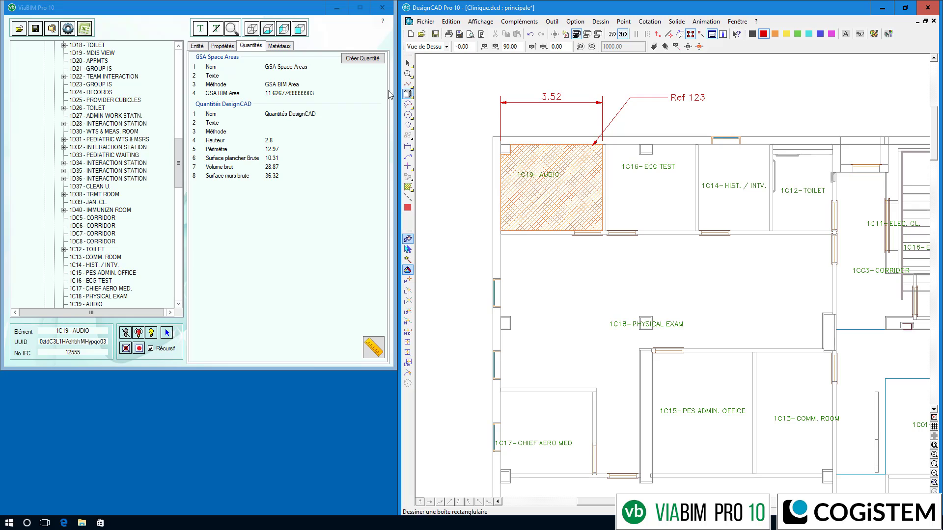
- Add the standard IFC property set Pset_SpaceCommon to the 1C19 - AUDIO room
{"action": "left_click", "coordinate": [227, 46]}
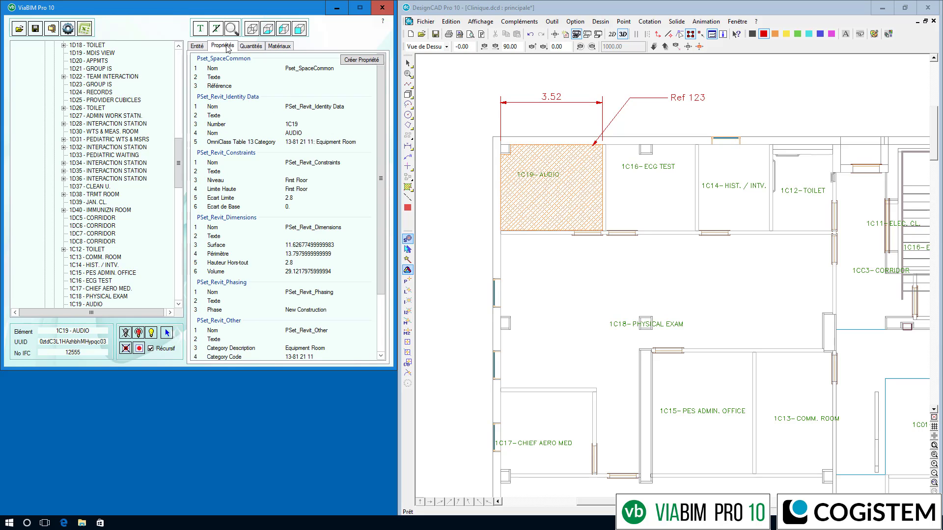
{"action": "left_click", "coordinate": [362, 61]}
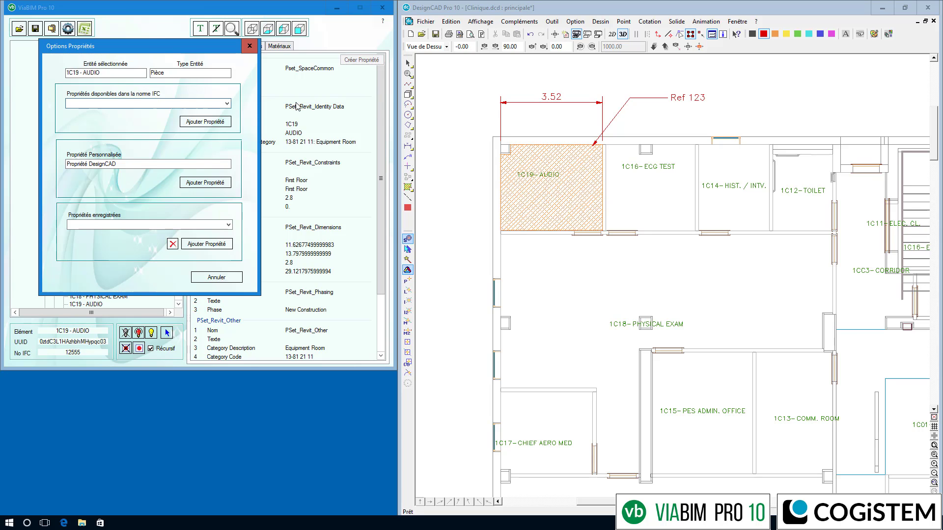
{"action": "left_click", "coordinate": [227, 103]}
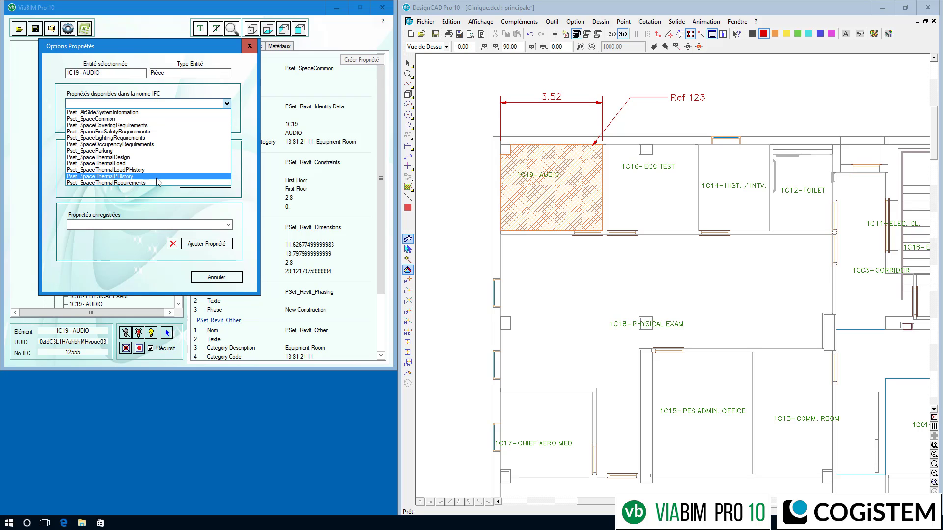
{"action": "left_click", "coordinate": [146, 113]}
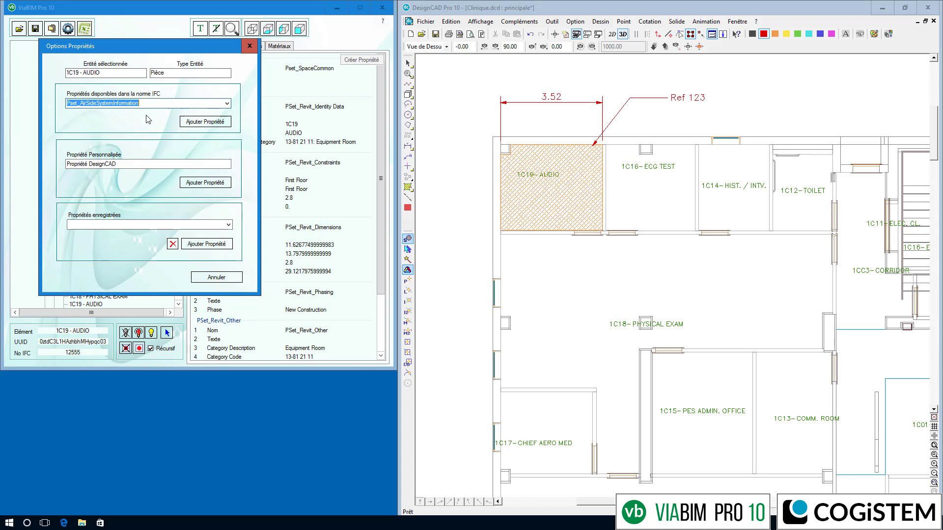
{"action": "left_click", "coordinate": [227, 104]}
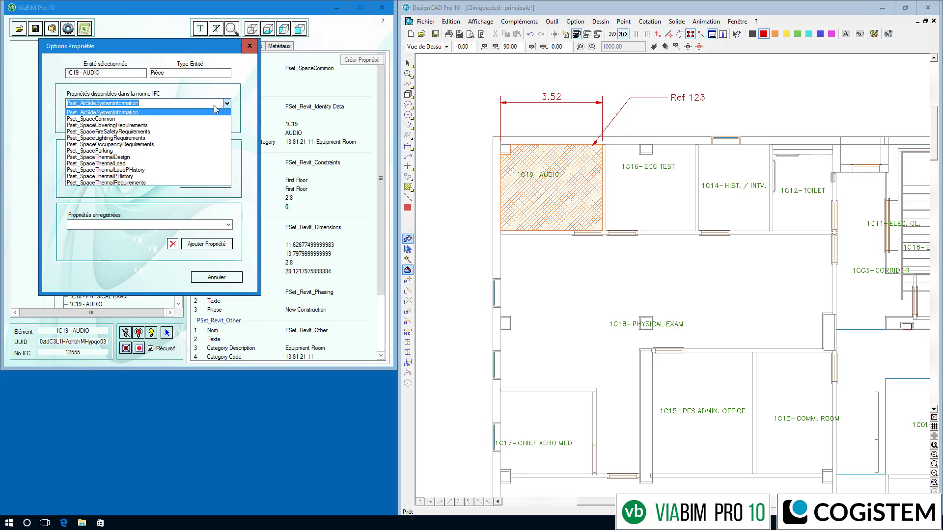
{"action": "left_click", "coordinate": [178, 119]}
{"action": "left_click", "coordinate": [182, 122]}
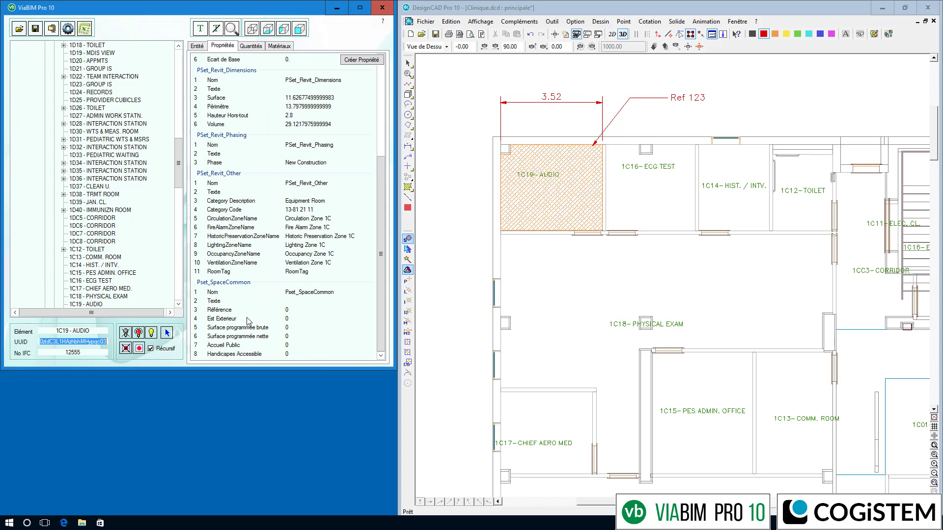
- Set the Accueil Public property in the room's new Pset_SpaceCommon to Oui and update it
{"action": "double_click", "coordinate": [244, 346]}
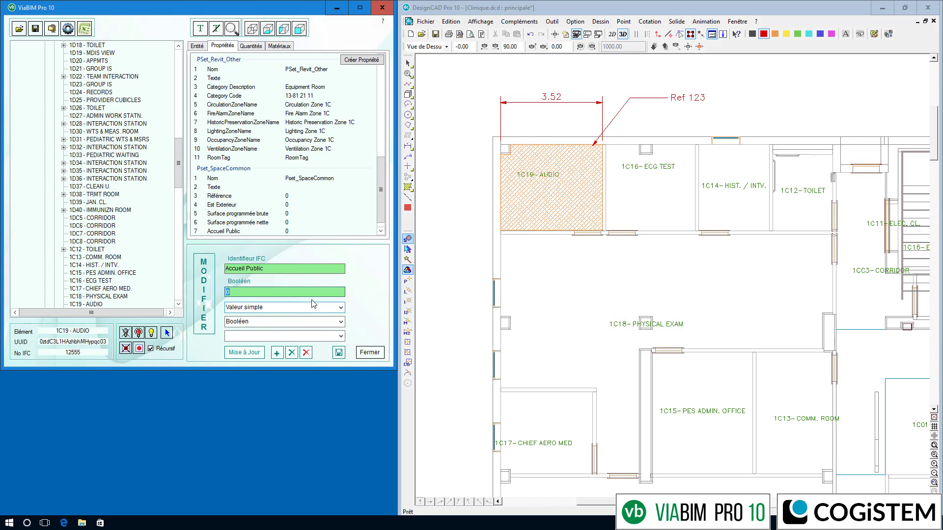
{"action": "left_click", "coordinate": [340, 336]}
{"action": "left_click", "coordinate": [255, 353]}
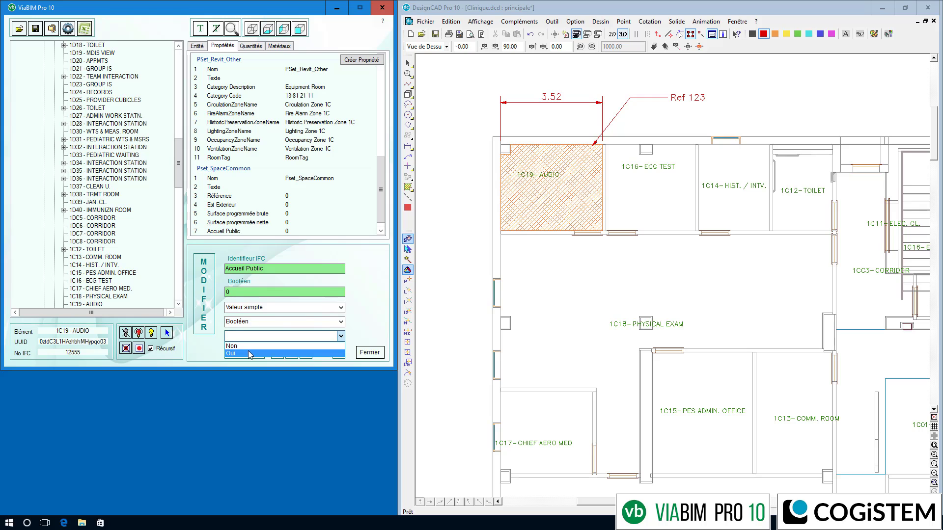
{"action": "left_click", "coordinate": [249, 354]}
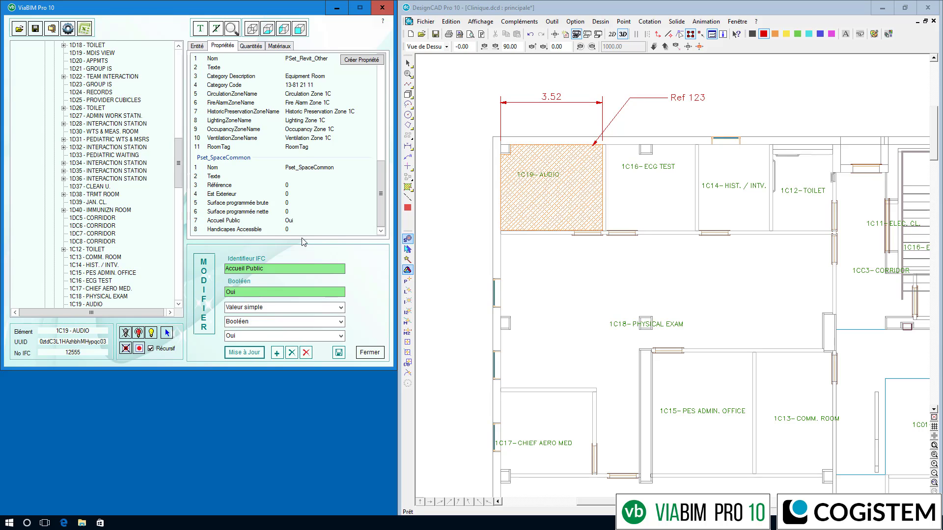
- Generate and open an Excel summary of the RDC>Pièce family including lower-level elements, and view its Entités and Propriétés sheets in LibreOffice Calc
{"action": "left_click", "coordinate": [87, 31]}
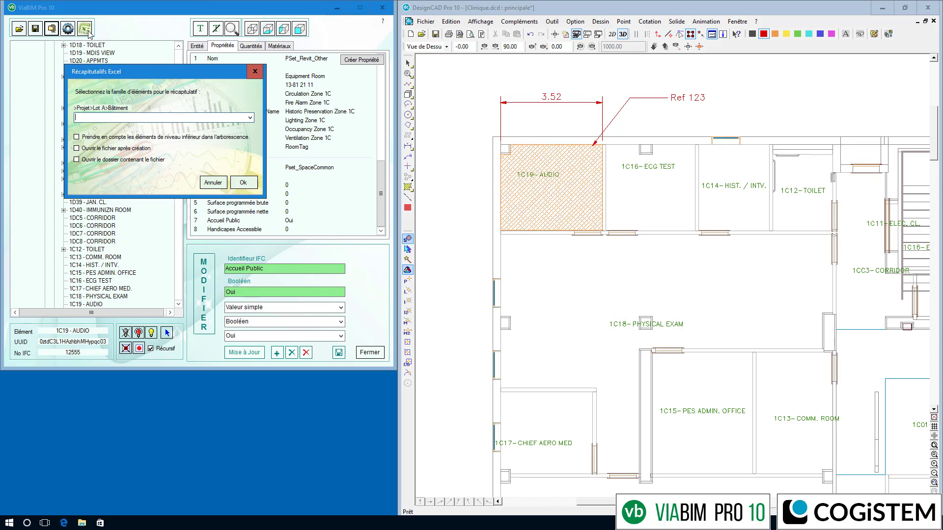
{"action": "left_click", "coordinate": [250, 118]}
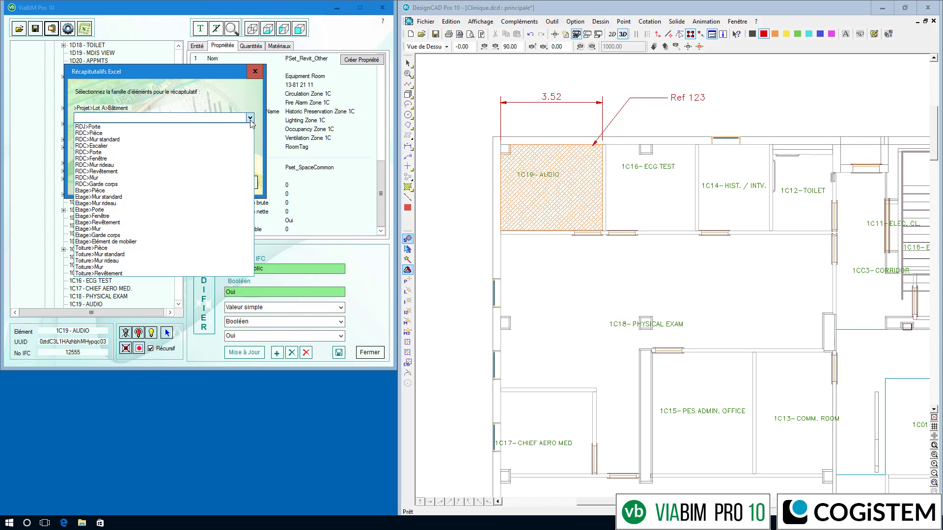
{"action": "left_click", "coordinate": [140, 133]}
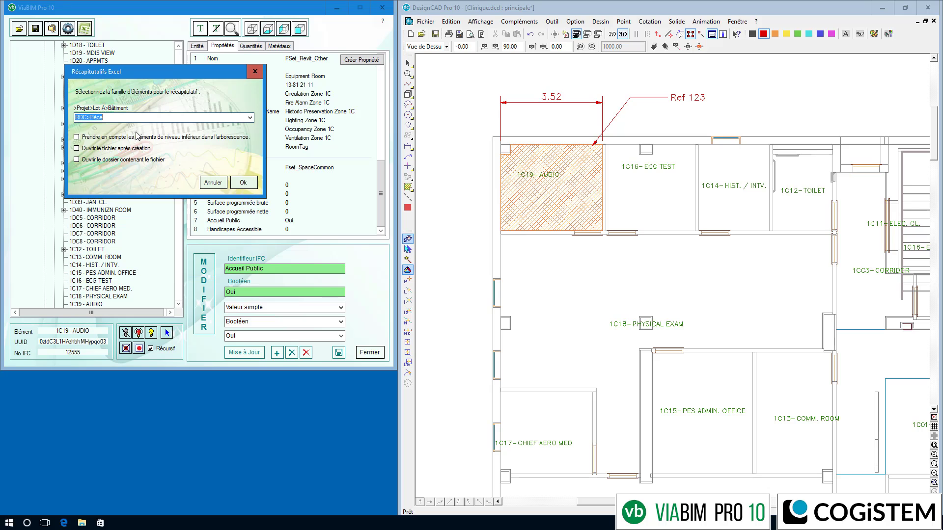
{"action": "left_click", "coordinate": [131, 139]}
{"action": "left_click", "coordinate": [128, 148]}
{"action": "left_click", "coordinate": [243, 182]}
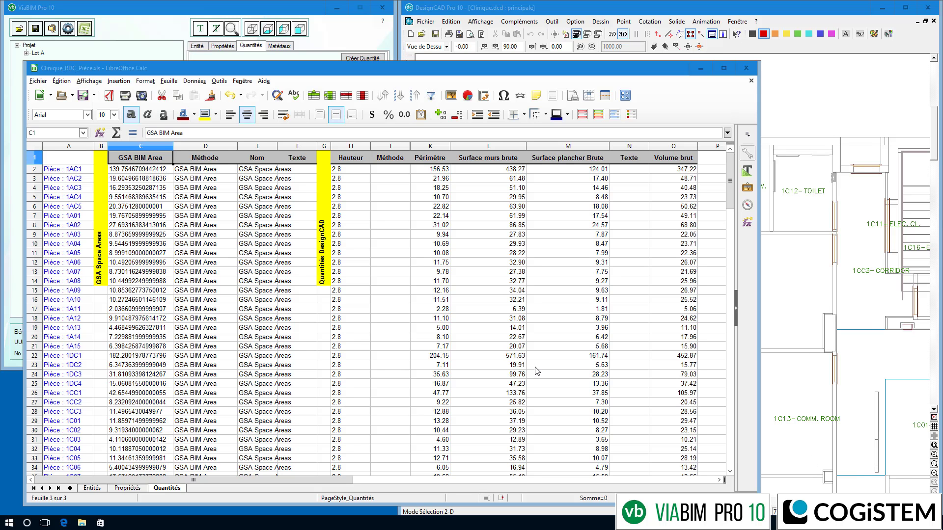
{"action": "left_click", "coordinate": [91, 489]}
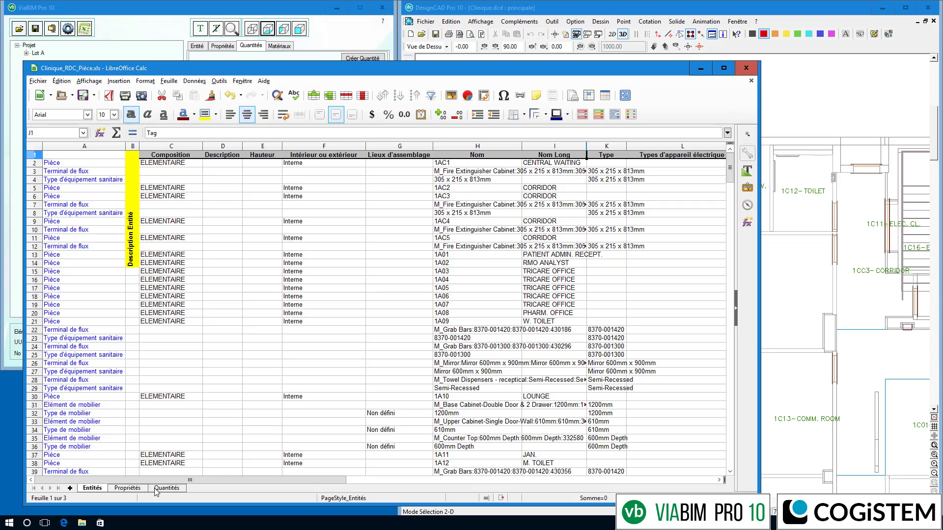
{"action": "left_click", "coordinate": [129, 488]}
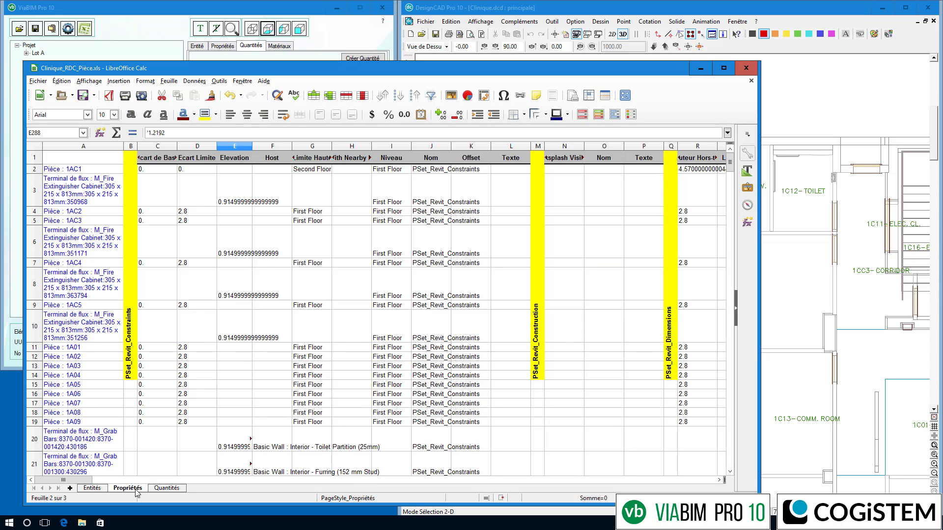